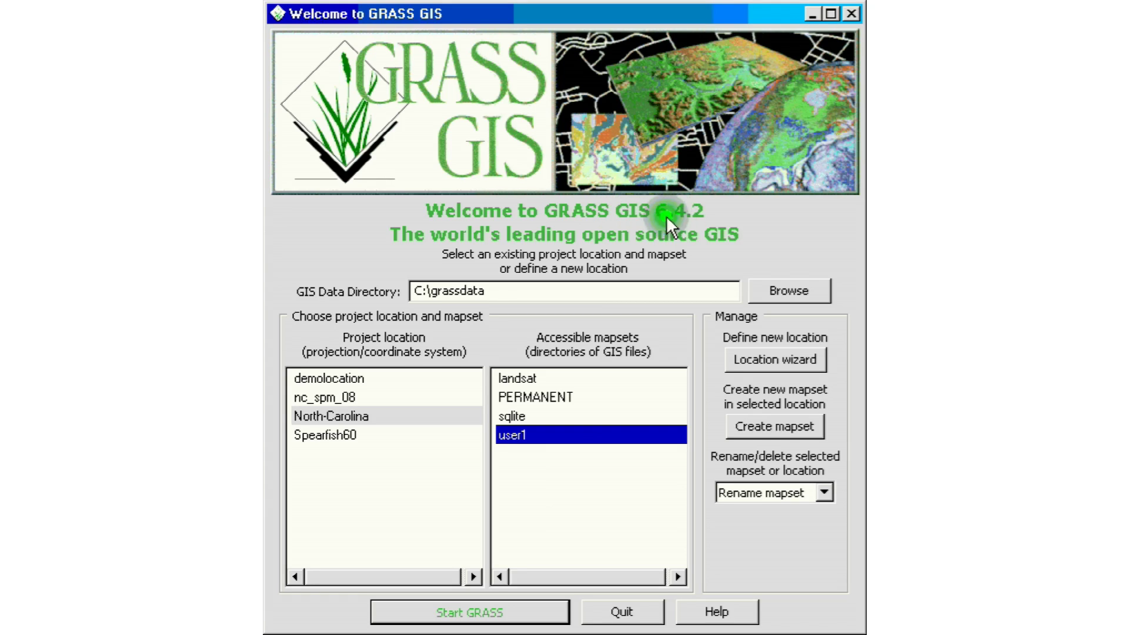
Start a GRASS session from C:\grassdata with the North-Carolina location and the user1 mapset.
click(615, 287)
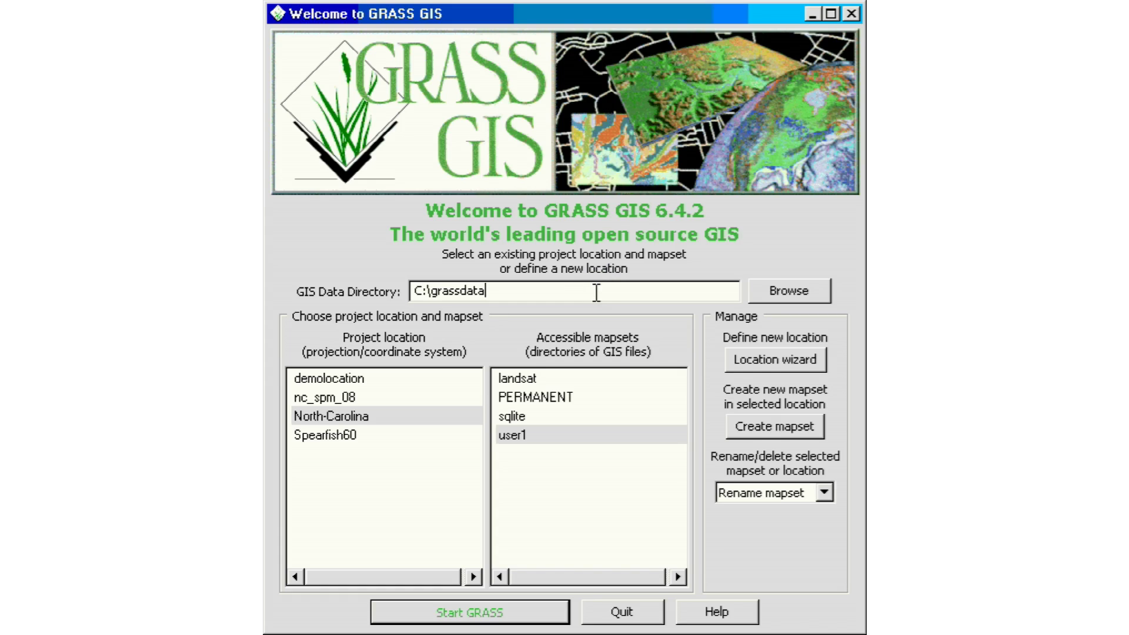
click(594, 292)
click(595, 292)
click(365, 416)
click(349, 415)
click(395, 336)
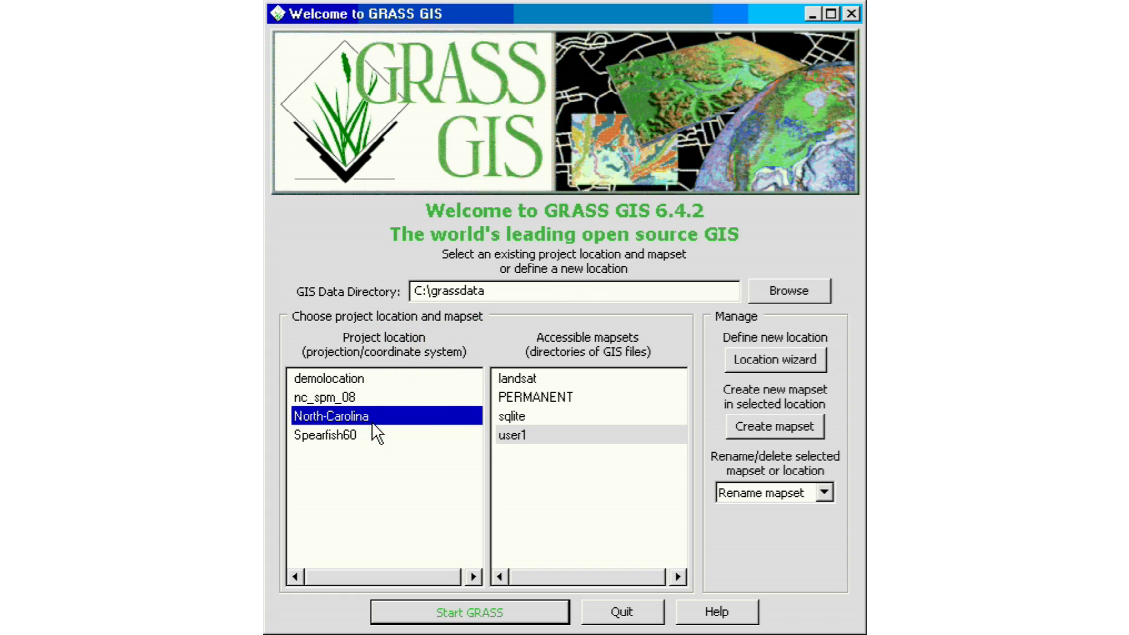
click(517, 437)
click(515, 510)
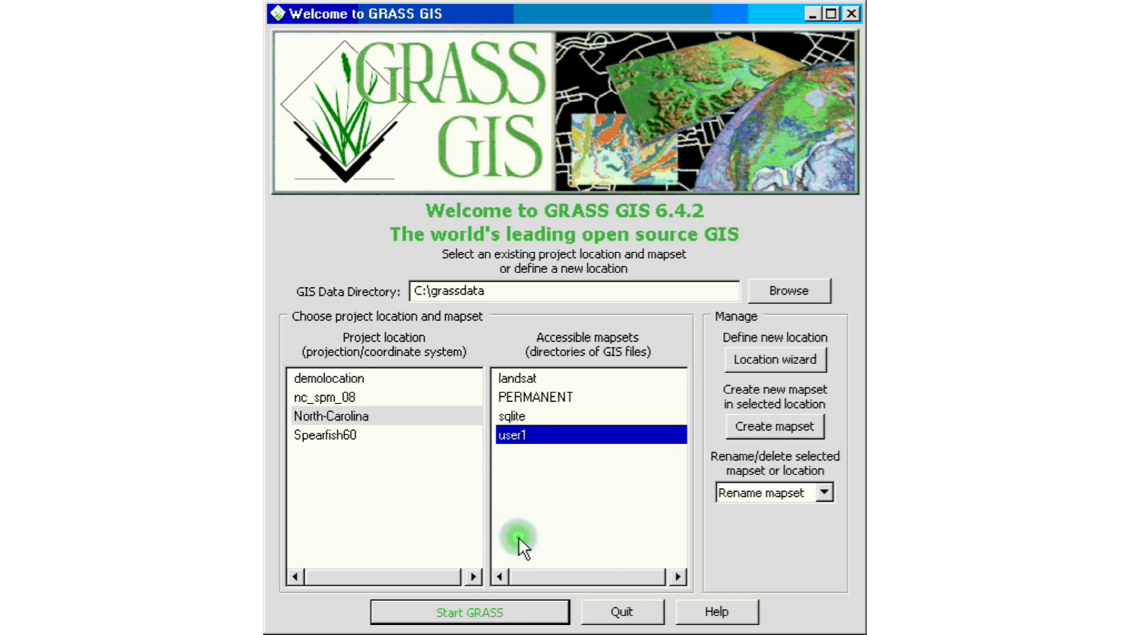
click(523, 611)
click(524, 613)
click(618, 287)
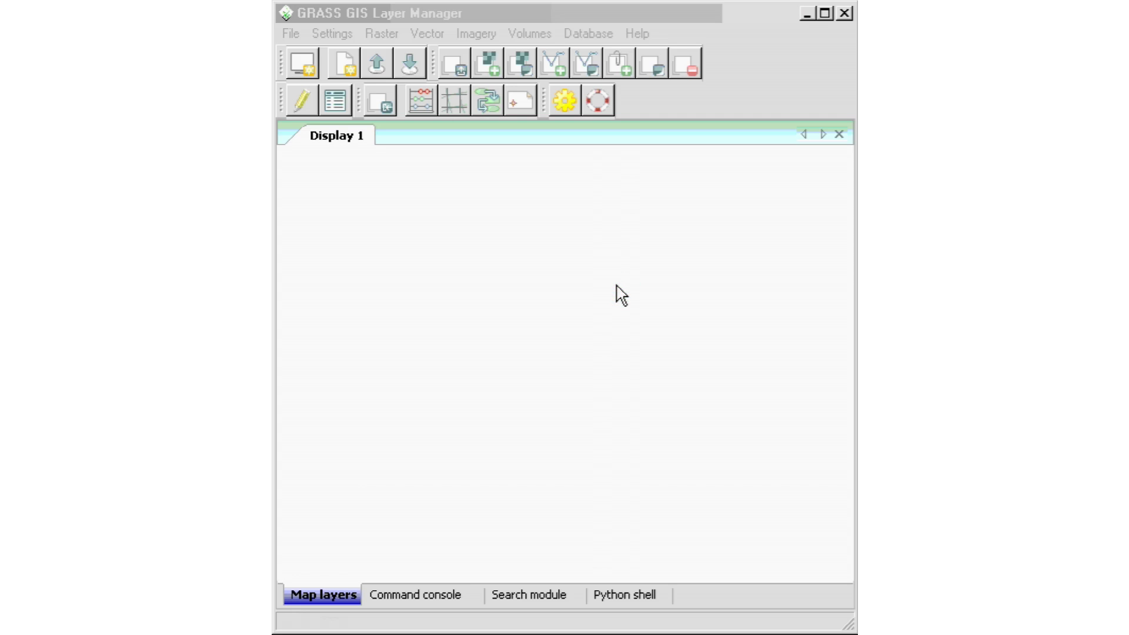
click(608, 284)
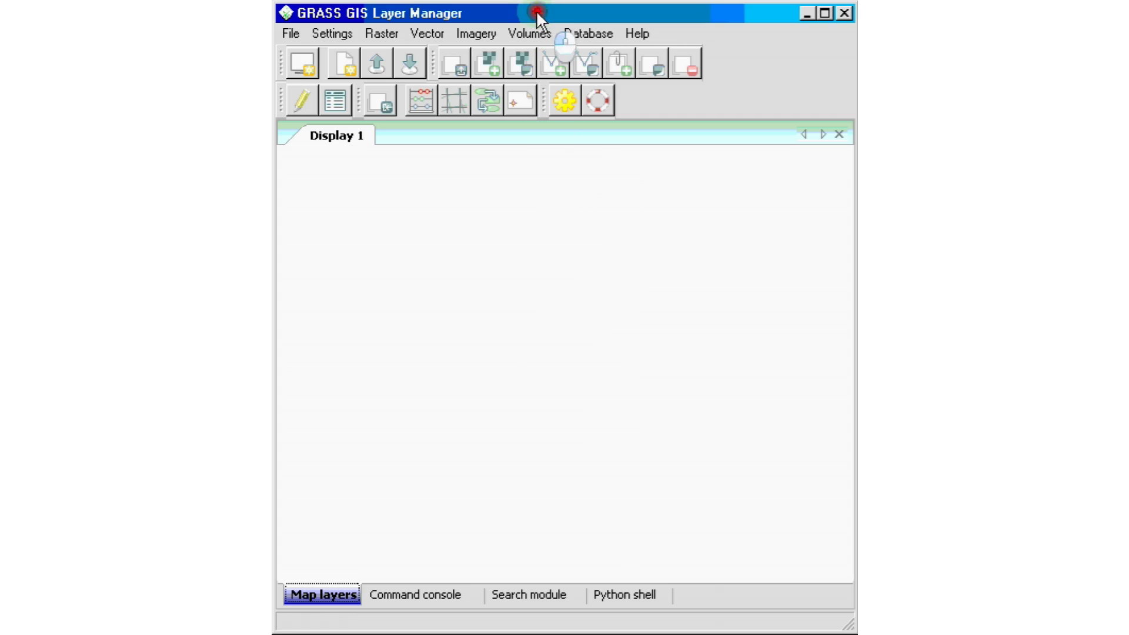
click(491, 271)
click(605, 231)
click(551, 243)
click(533, 265)
click(457, 224)
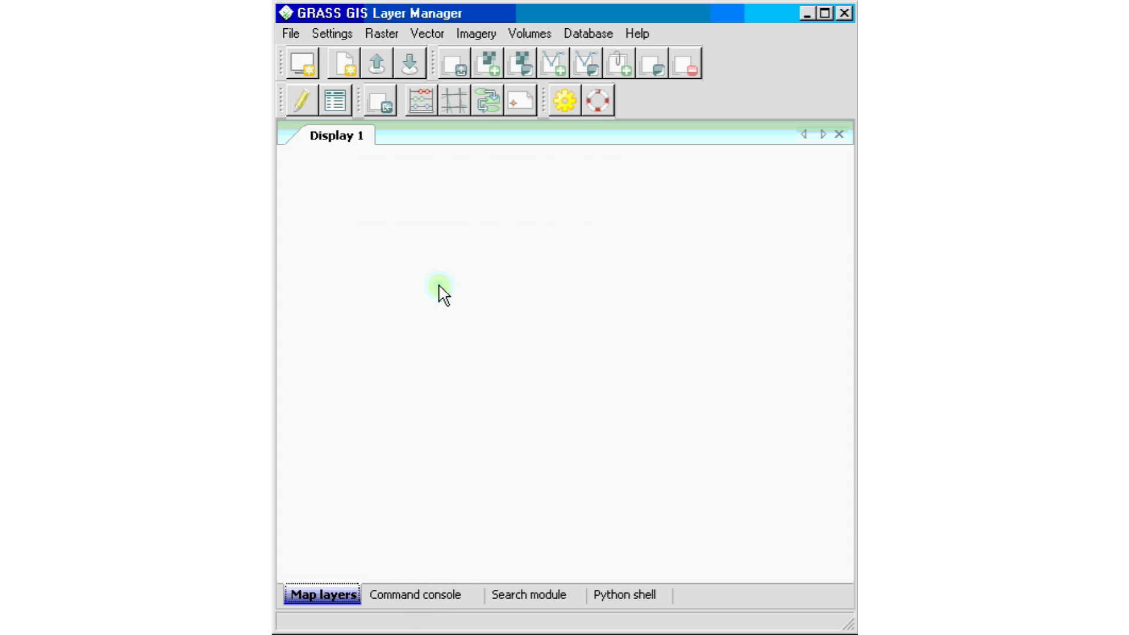
Open the command console and run g.list vect to list the available vector maps.
click(409, 551)
click(416, 595)
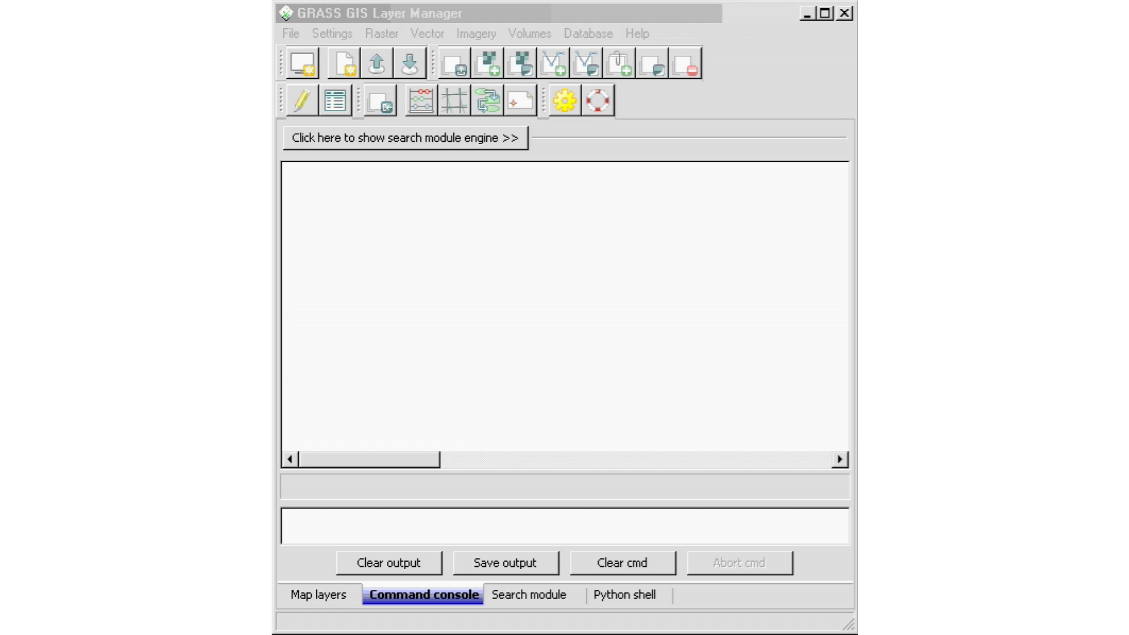
click(469, 515)
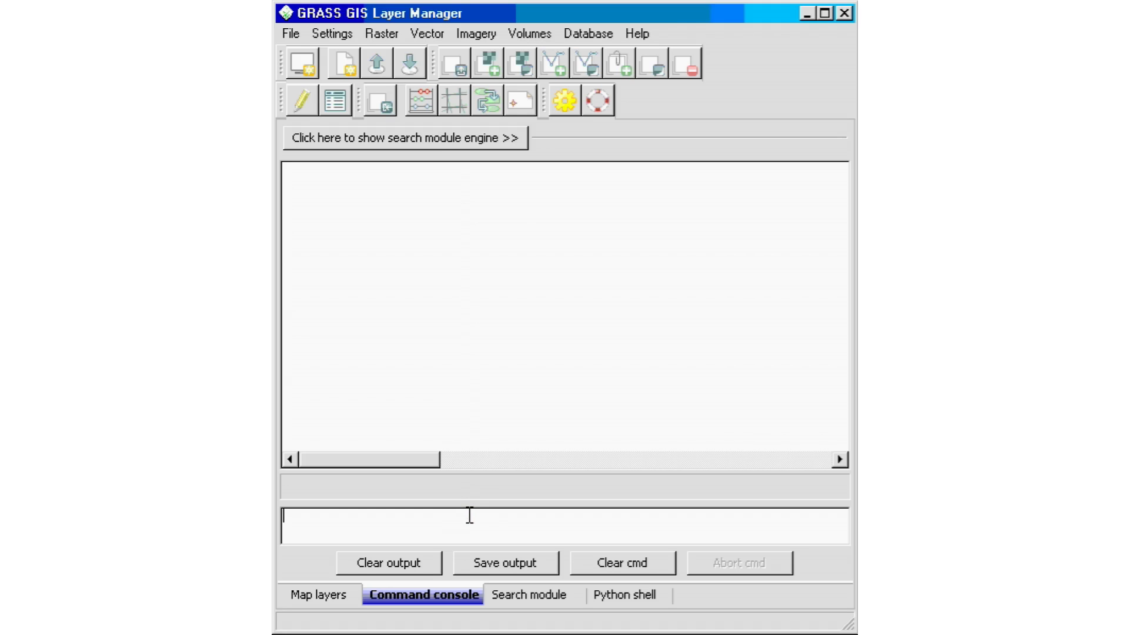
text(.)
key(BackSpace)
text(g.)
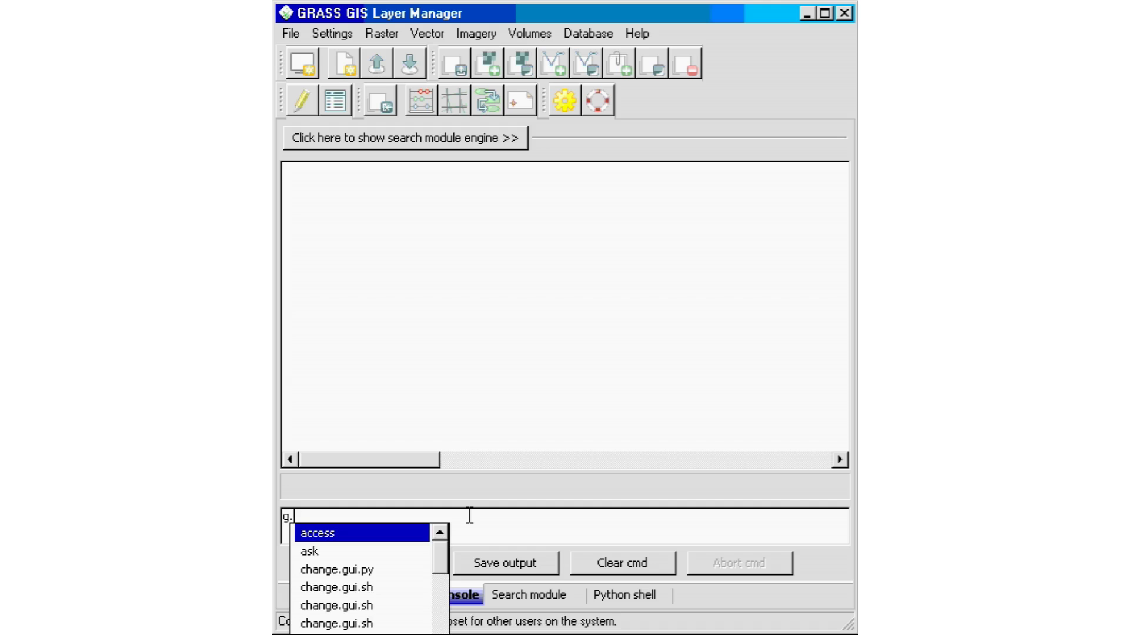
text(list)
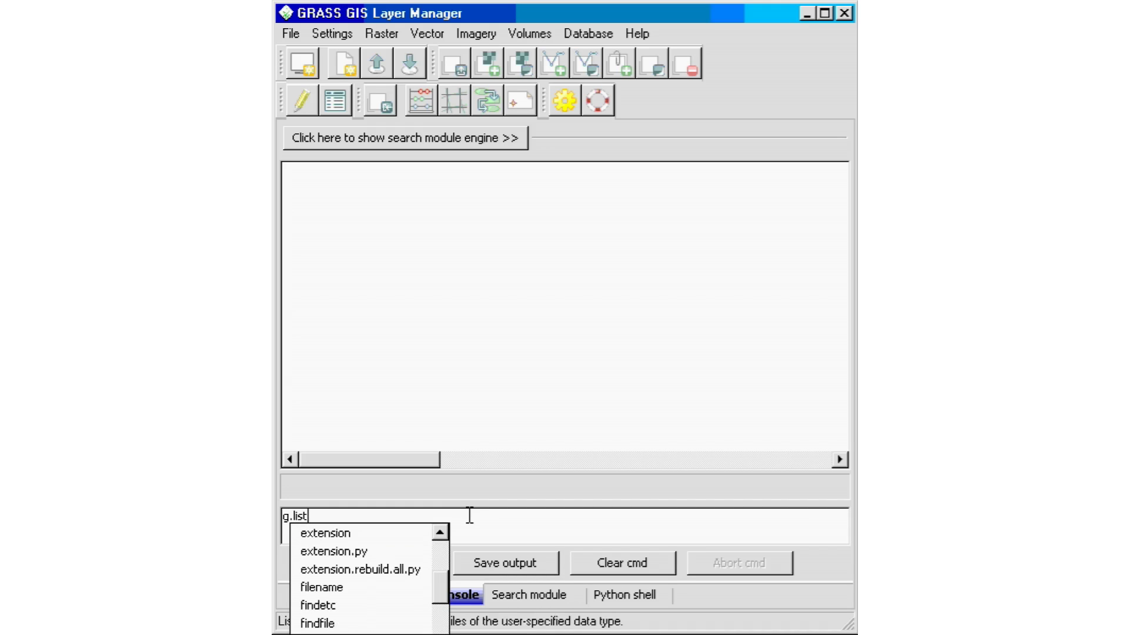
key(Escape)
text(v)
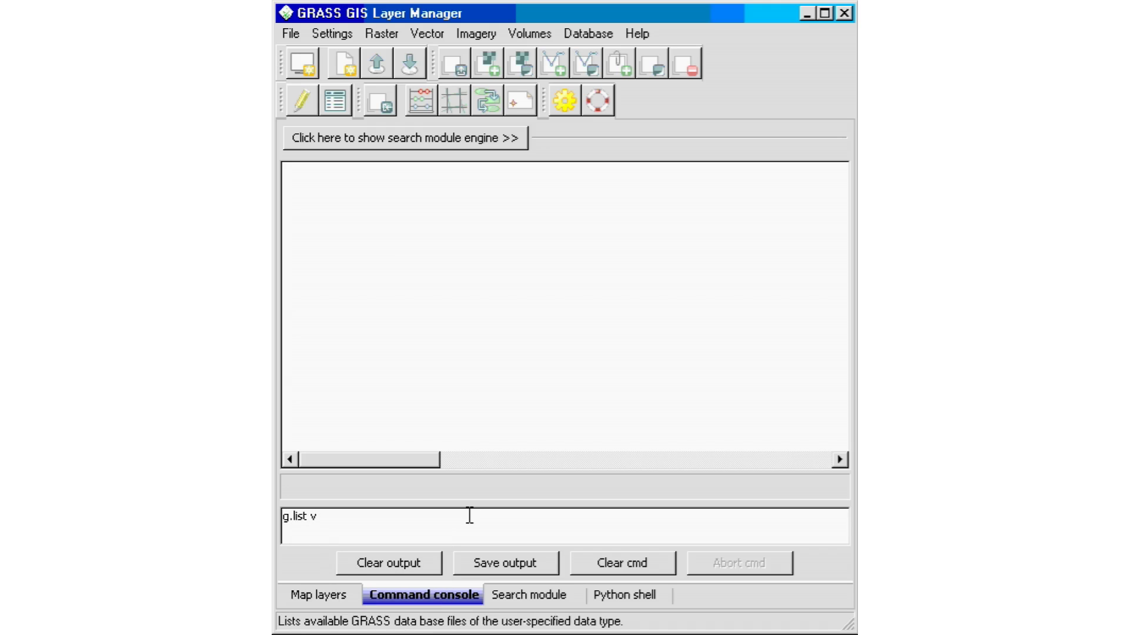
text(ect)
key(Return)
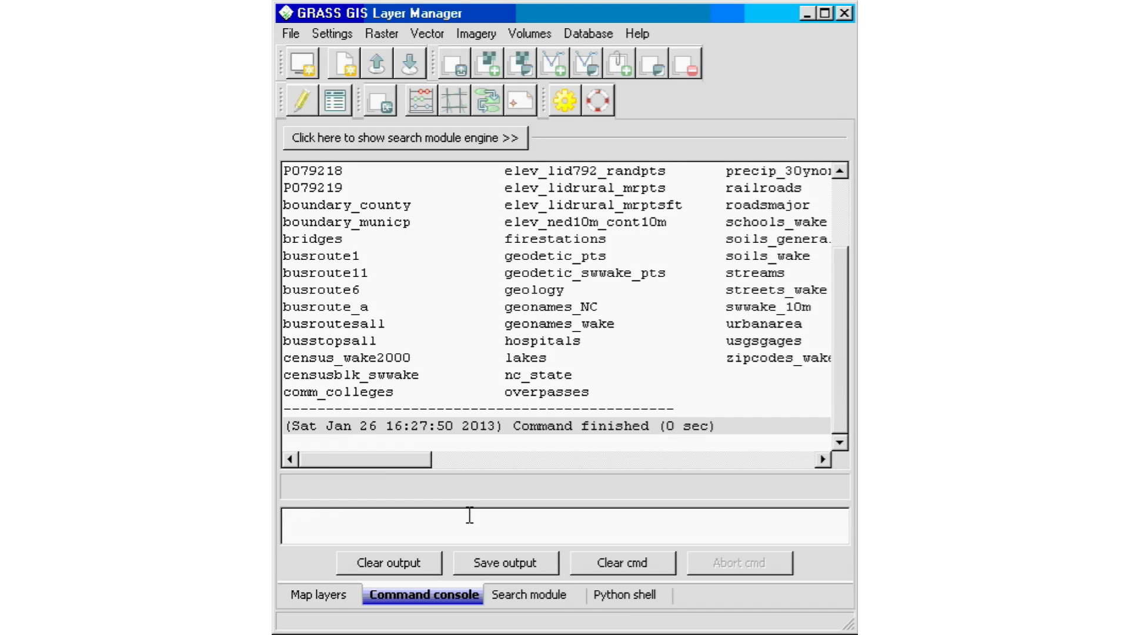
Run g.list rast in the command console to list the available raster maps.
text(g.)
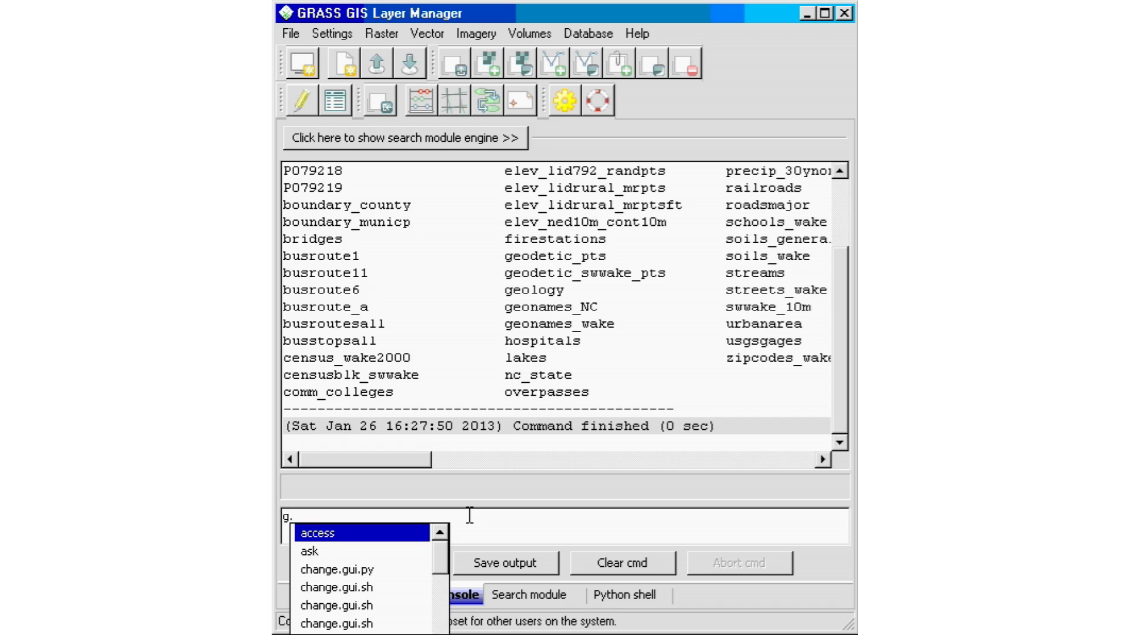
text(list)
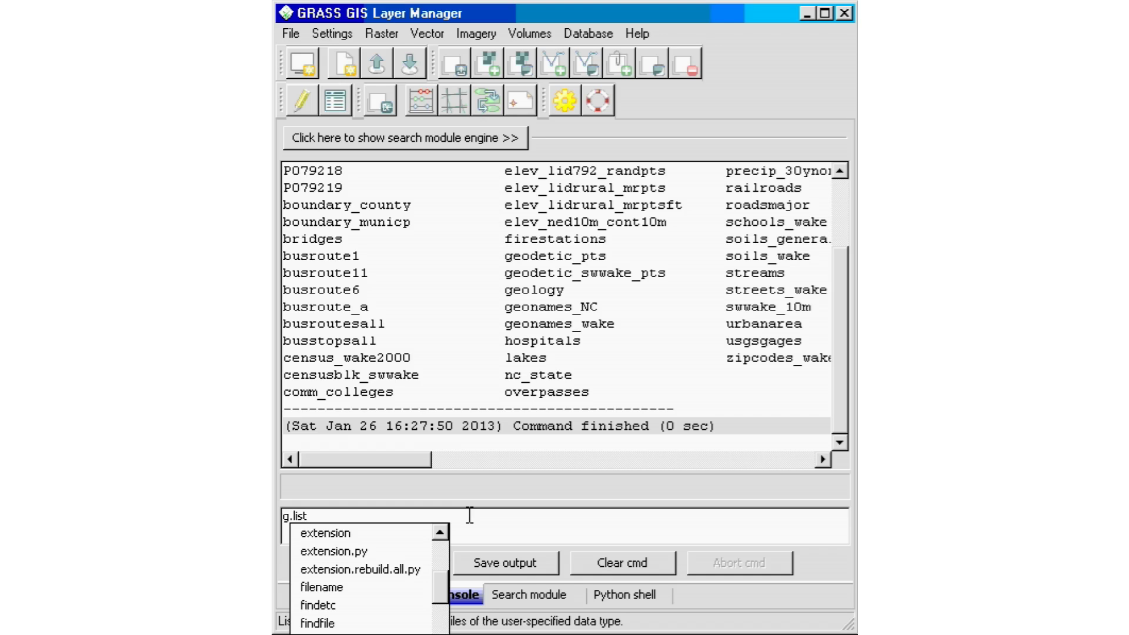
key(Escape)
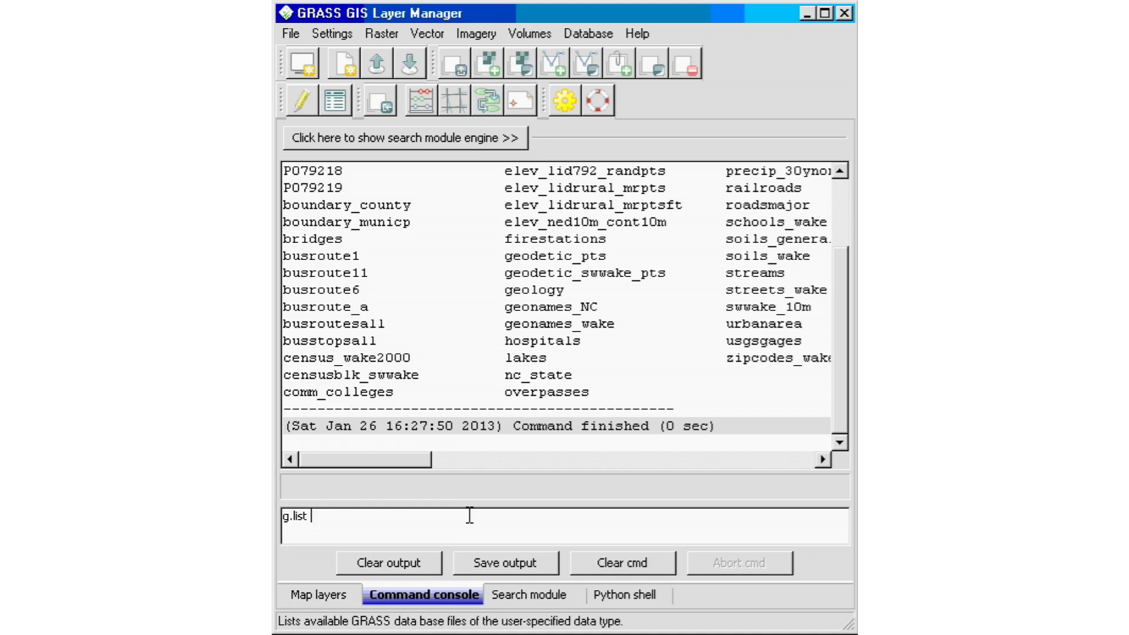
text(rast)
key(Return)
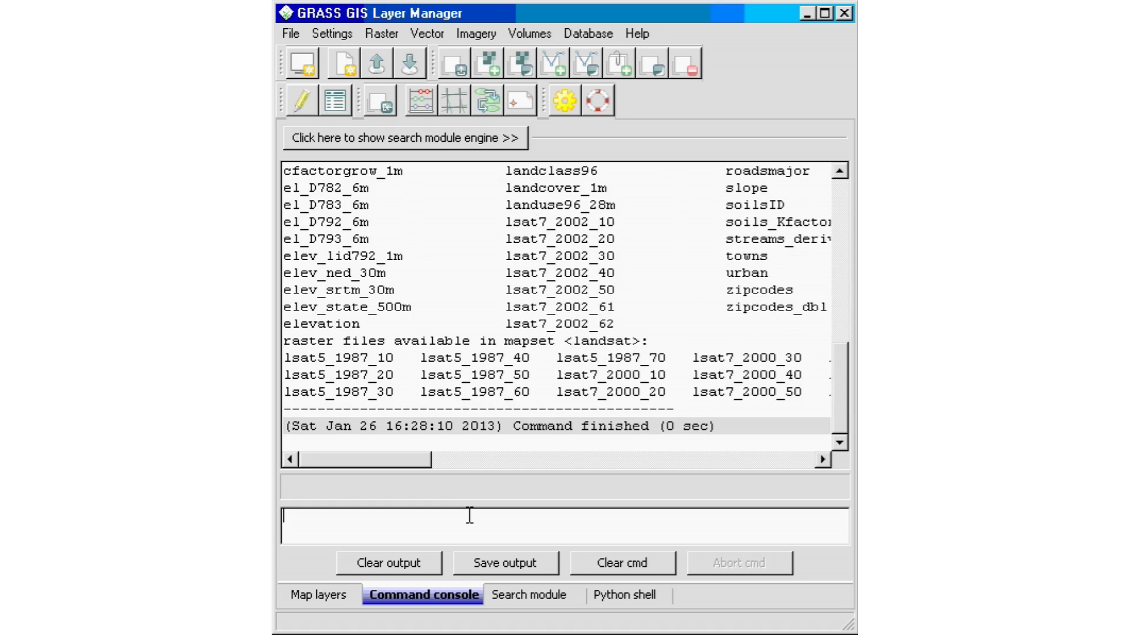
Rerun g.list vect and then g.list rast, and look through the listed vector and raster maps.
text(g.list vect)
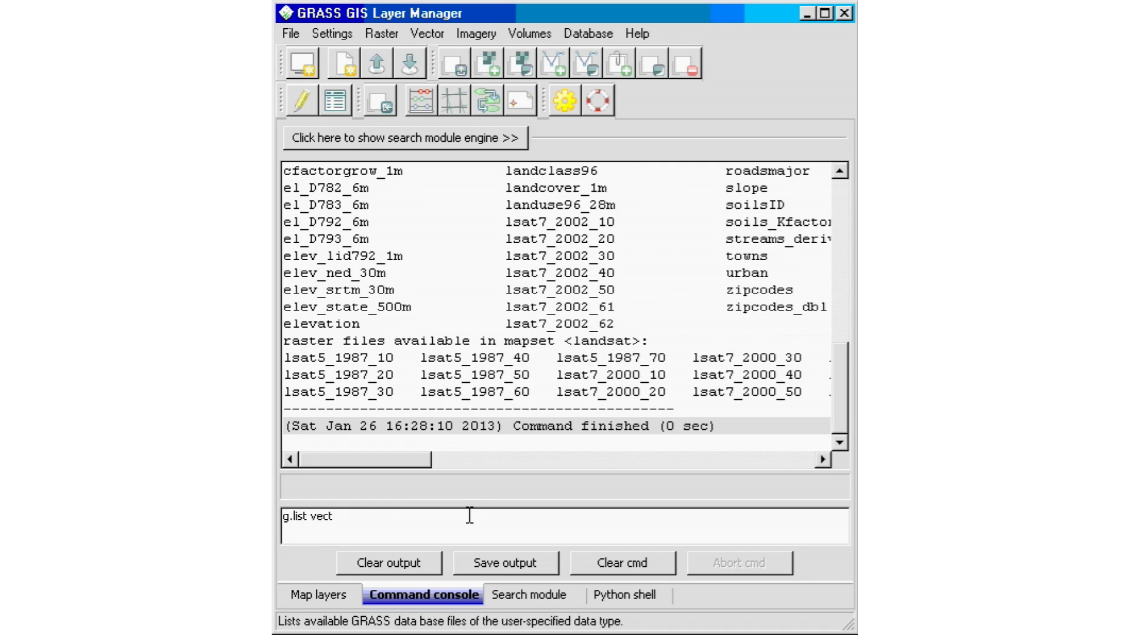
key(Return)
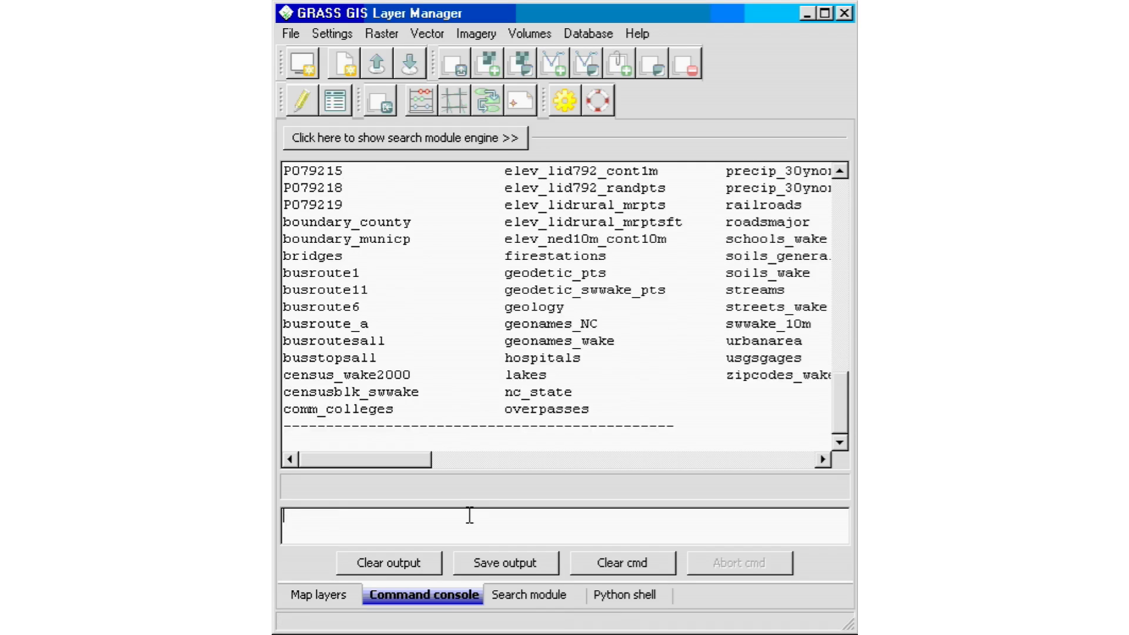
text(g.)
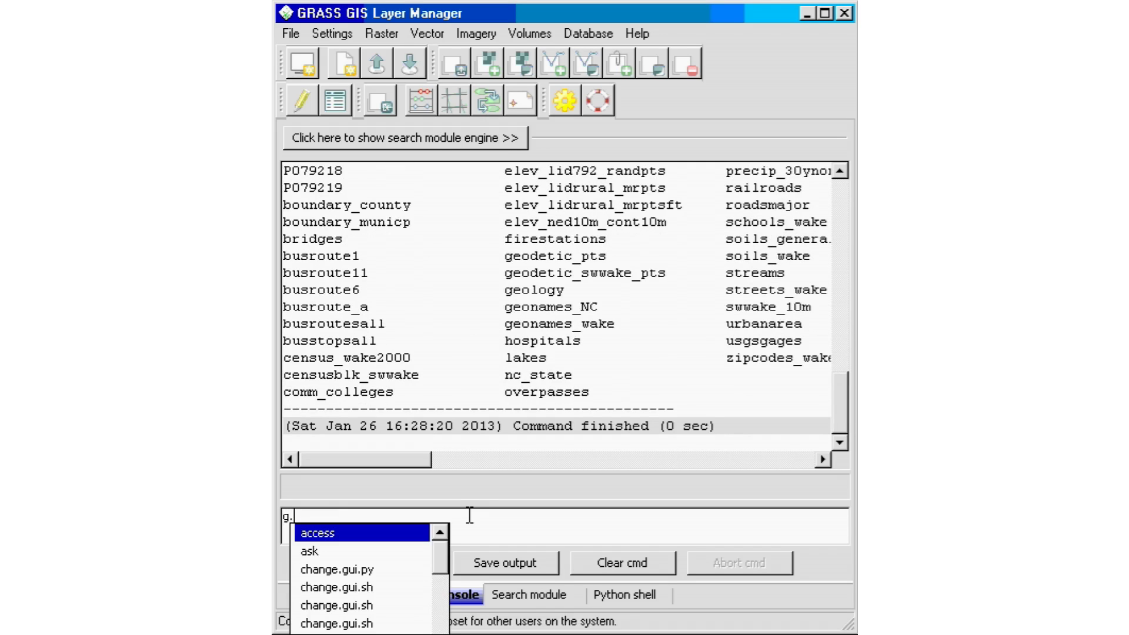
text(li)
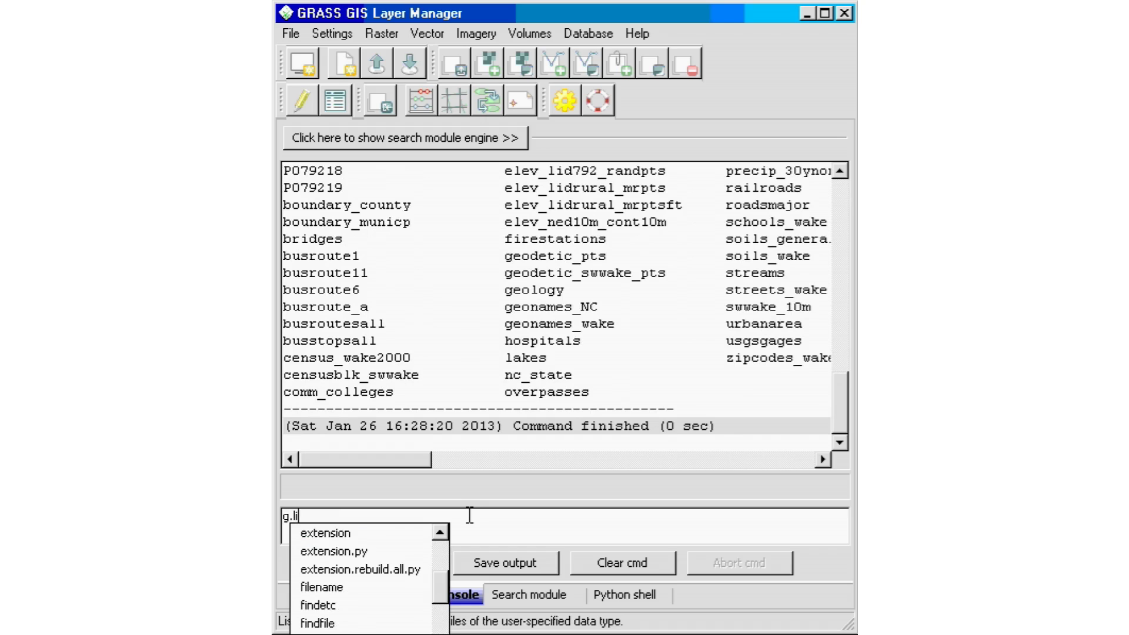
text(st rast)
key(Return)
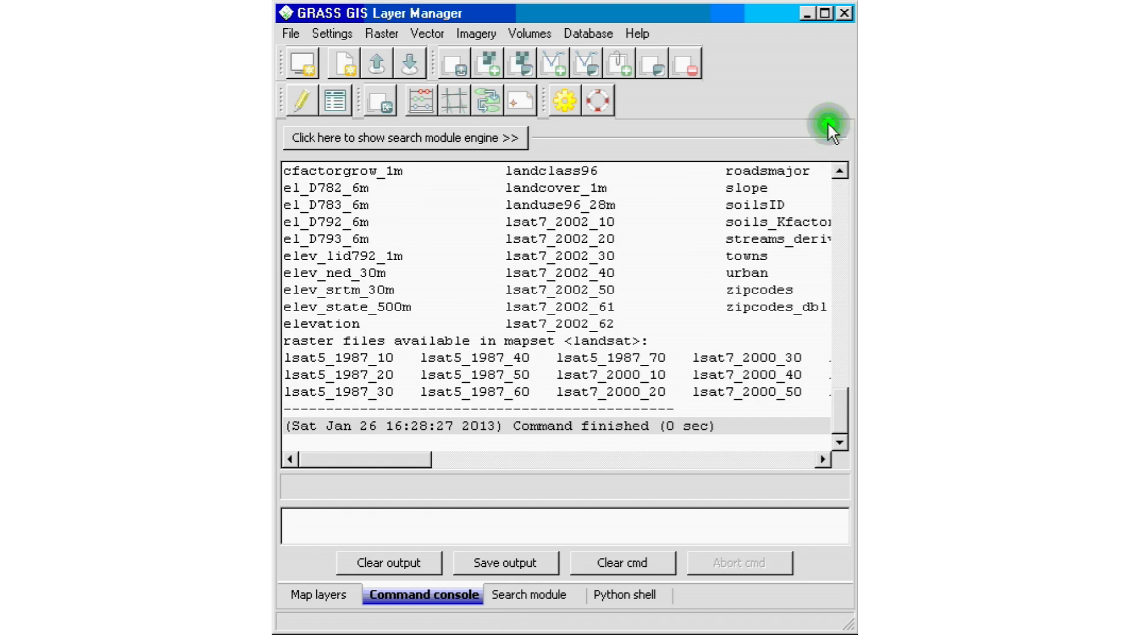
click(835, 407)
mouse_move(834, 405)
mouse_down()
mouse_move(841, 323)
mouse_move(840, 405)
mouse_move(849, 330)
mouse_move(852, 340)
mouse_up()
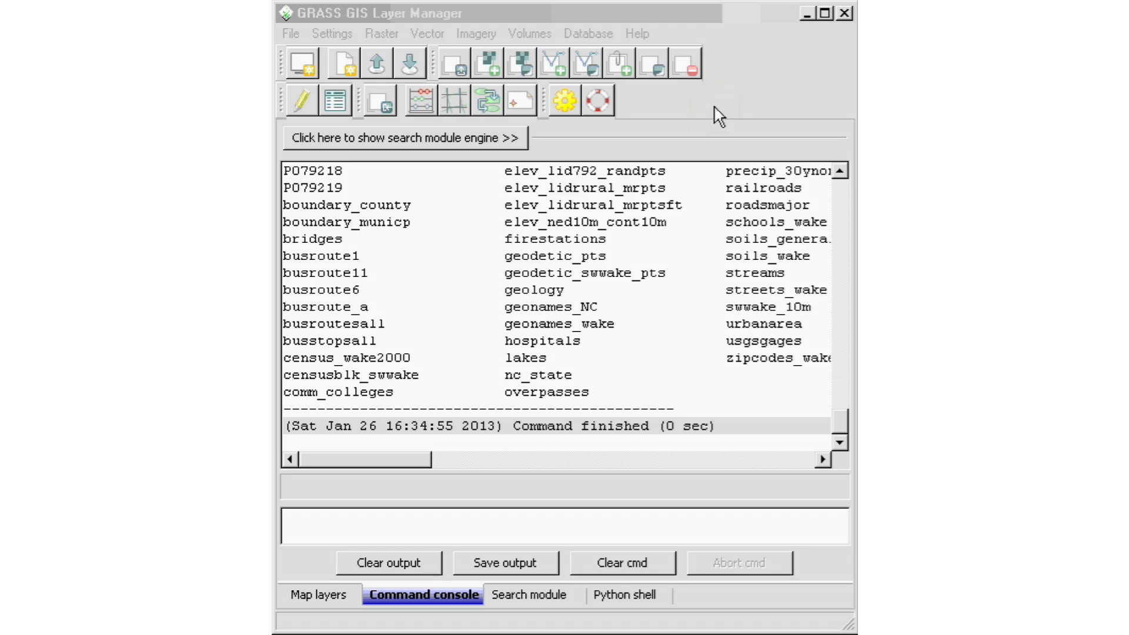
Run r.info elevation to output the basic information about the elevation raster map.
click(425, 518)
text(r)
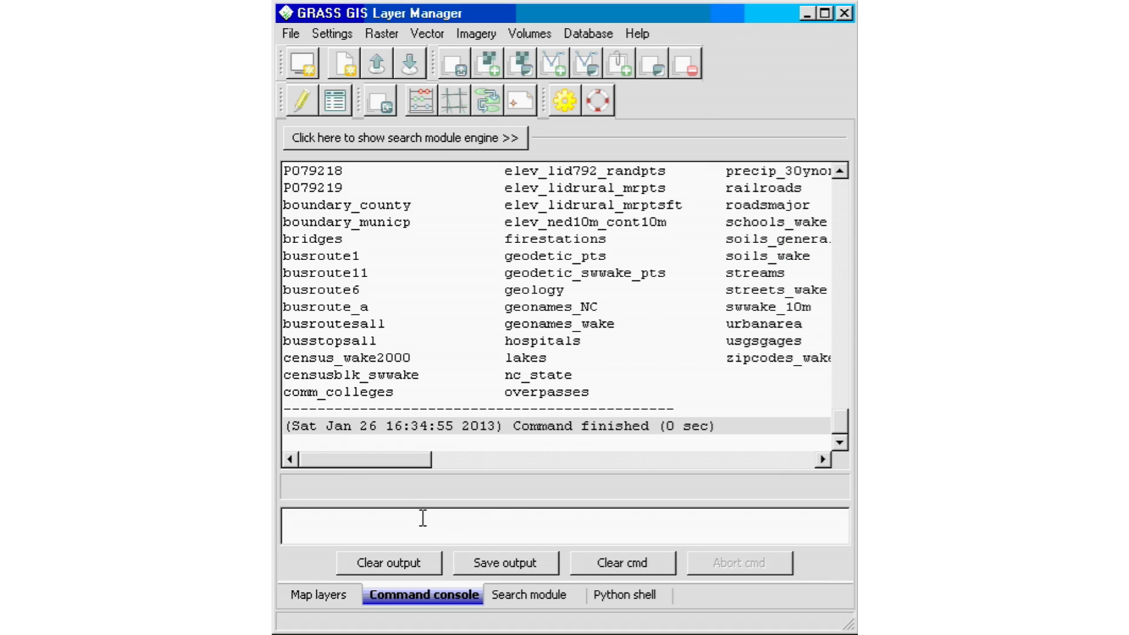
text(r.)
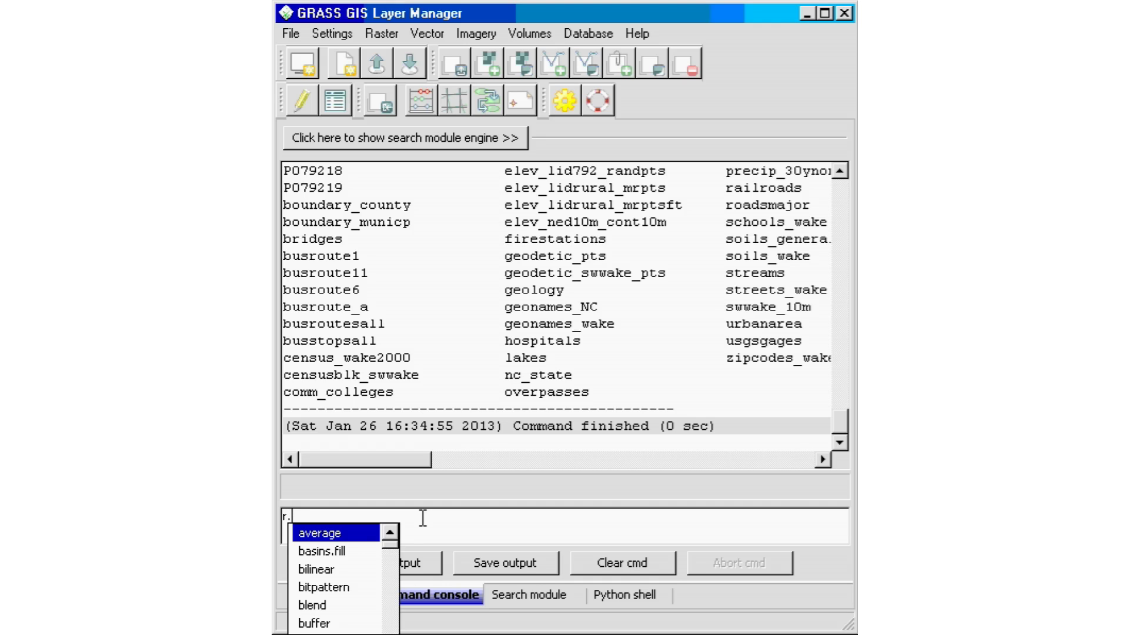
text(in)
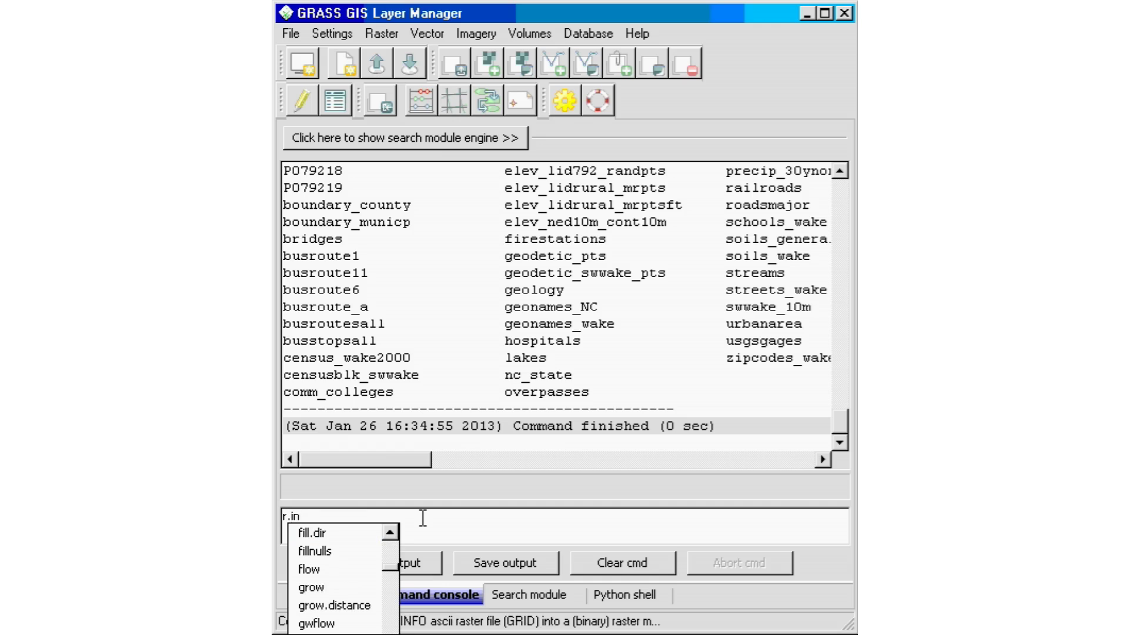
text(fo)
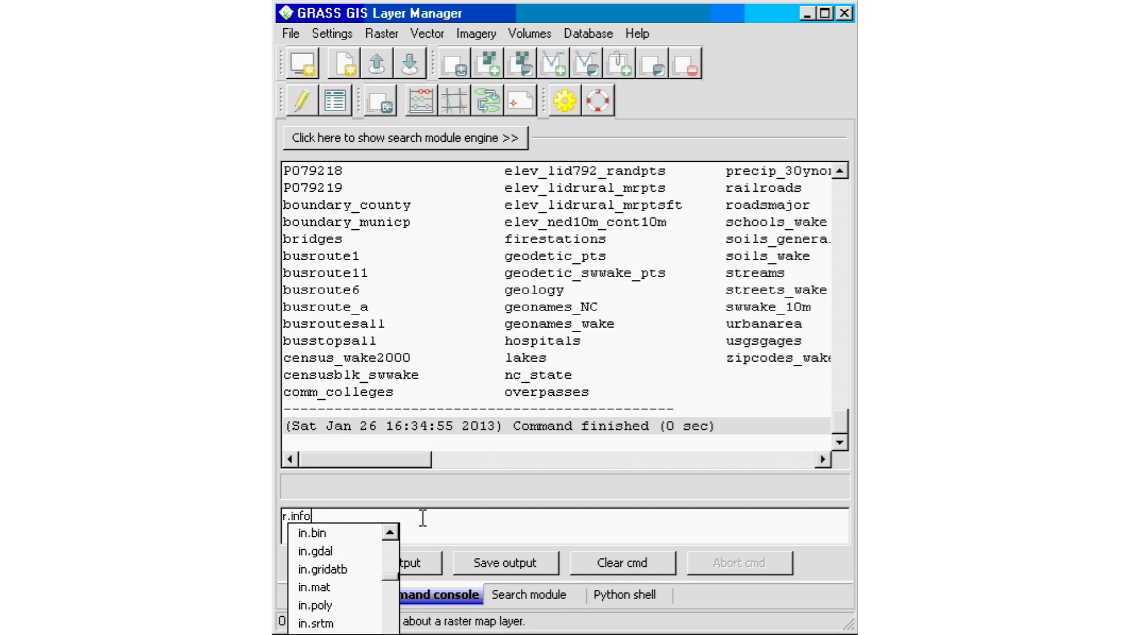
key(Escape)
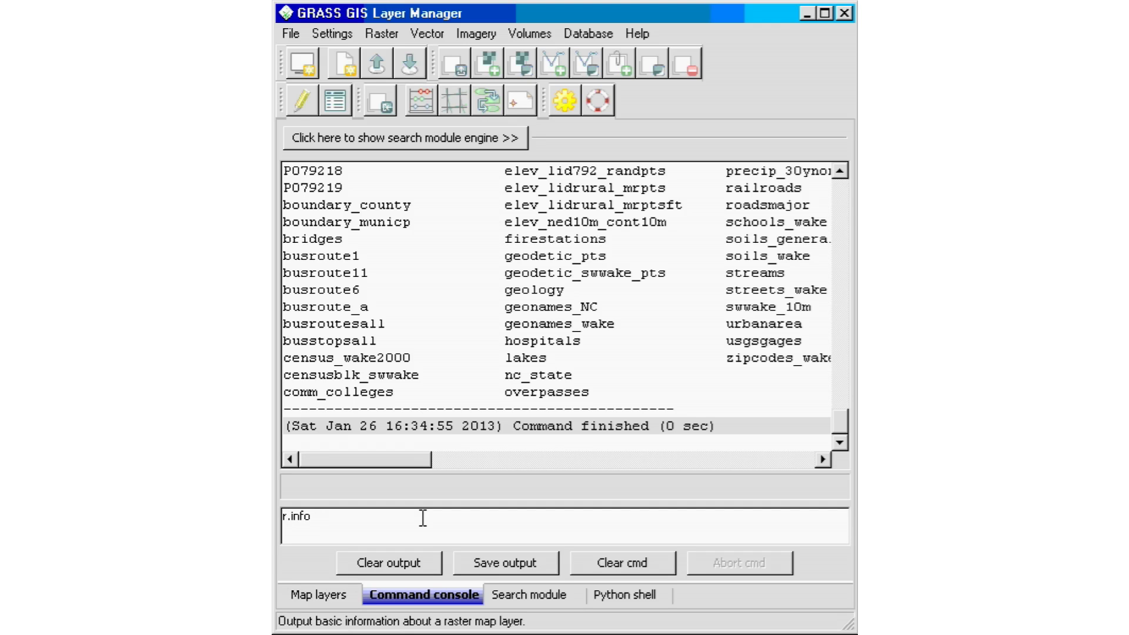
text(elevation)
key(Return)
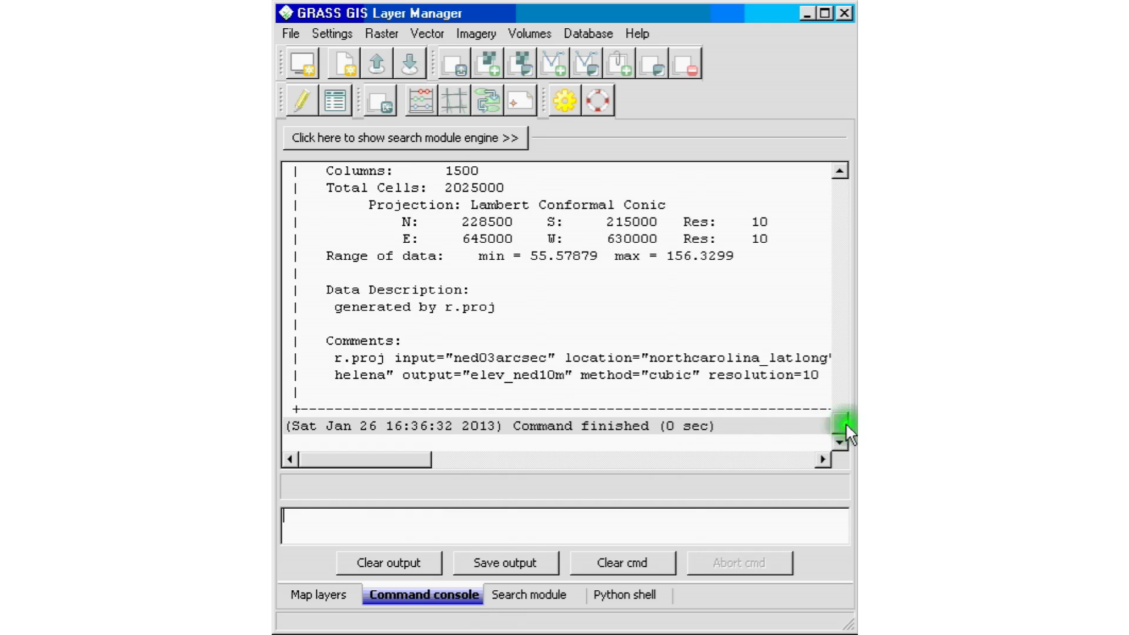
Examine the elevation report's projection, extent, resolution, data range and comments, and return to the command line.
drag(841, 422, 833, 412)
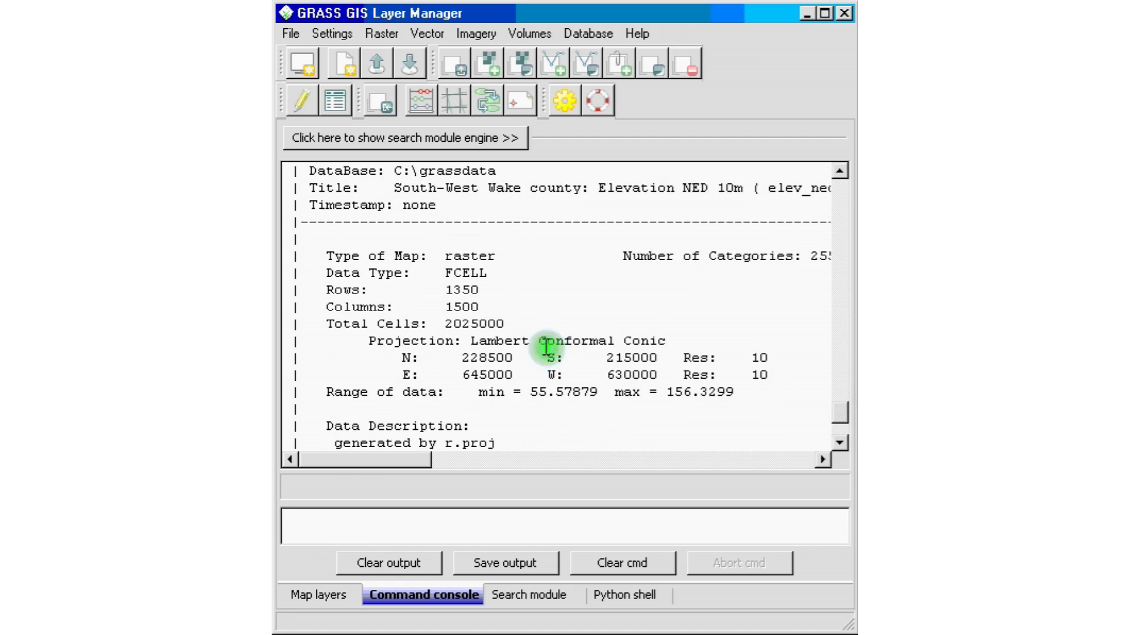
click(508, 342)
click(495, 347)
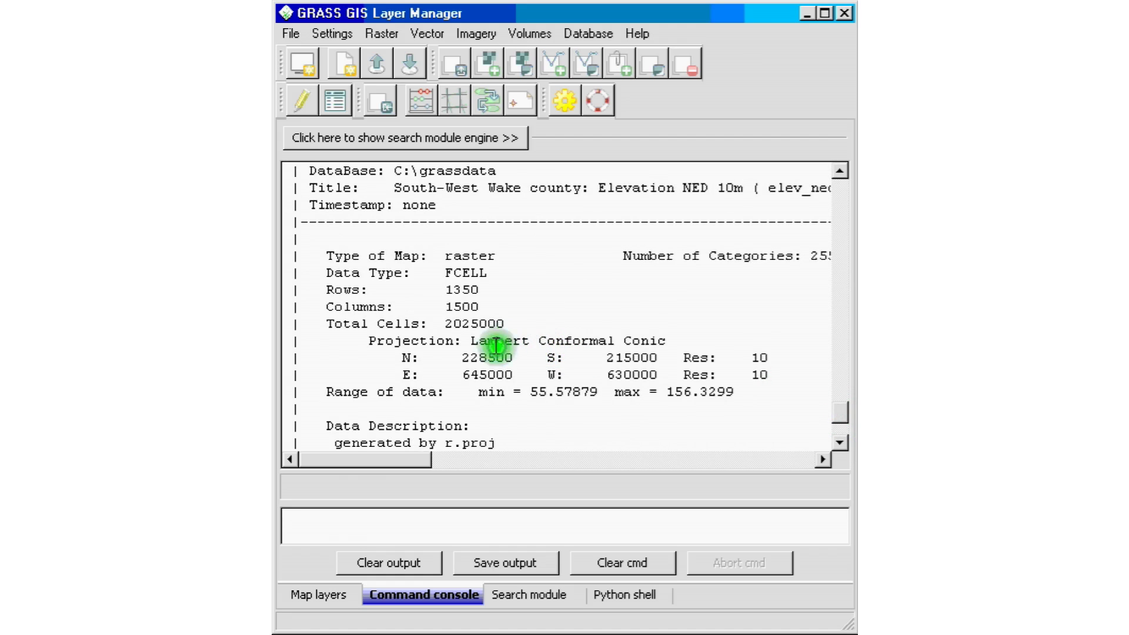
click(420, 348)
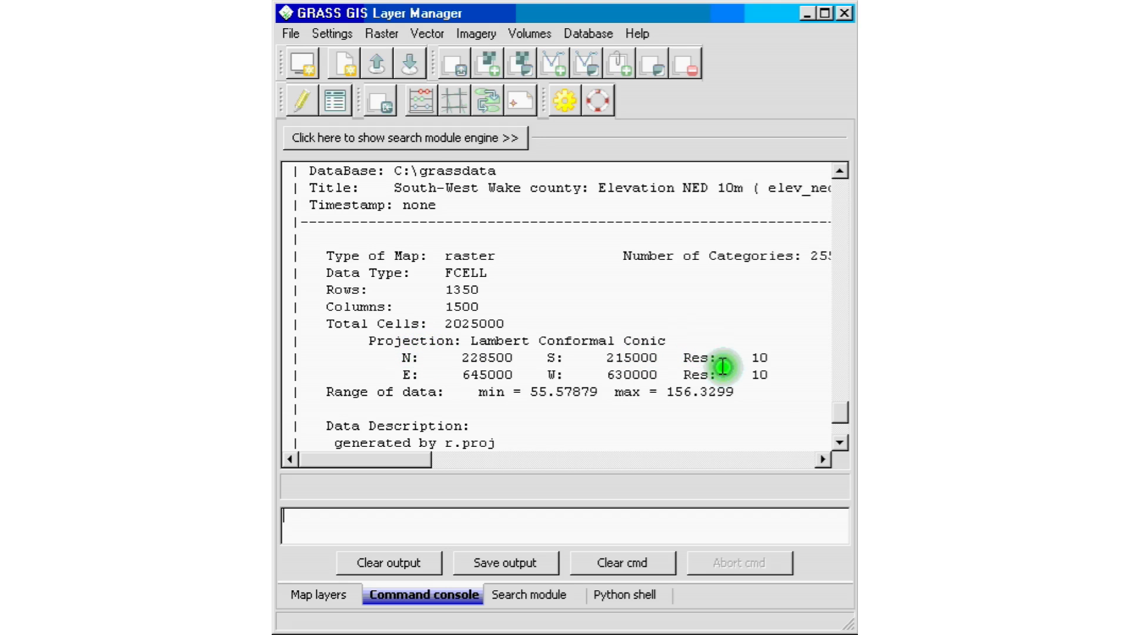
mouse_move(829, 406)
mouse_down()
mouse_move(838, 417)
mouse_move(837, 406)
mouse_up()
mouse_move(346, 454)
mouse_down()
mouse_move(424, 456)
mouse_move(367, 456)
mouse_up()
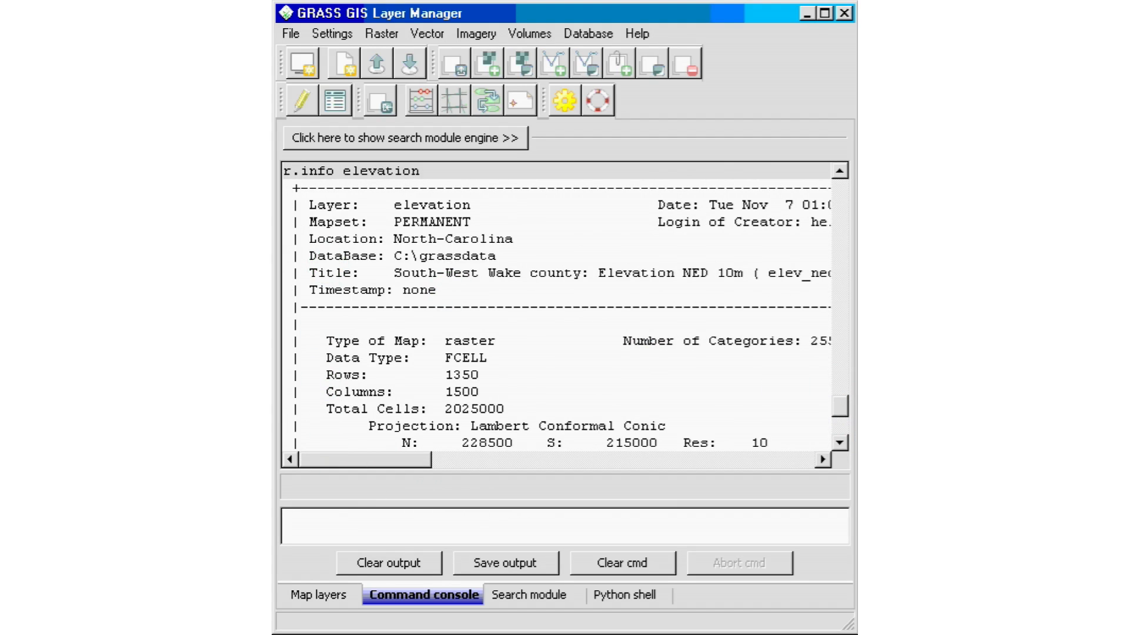
drag(837, 406, 838, 431)
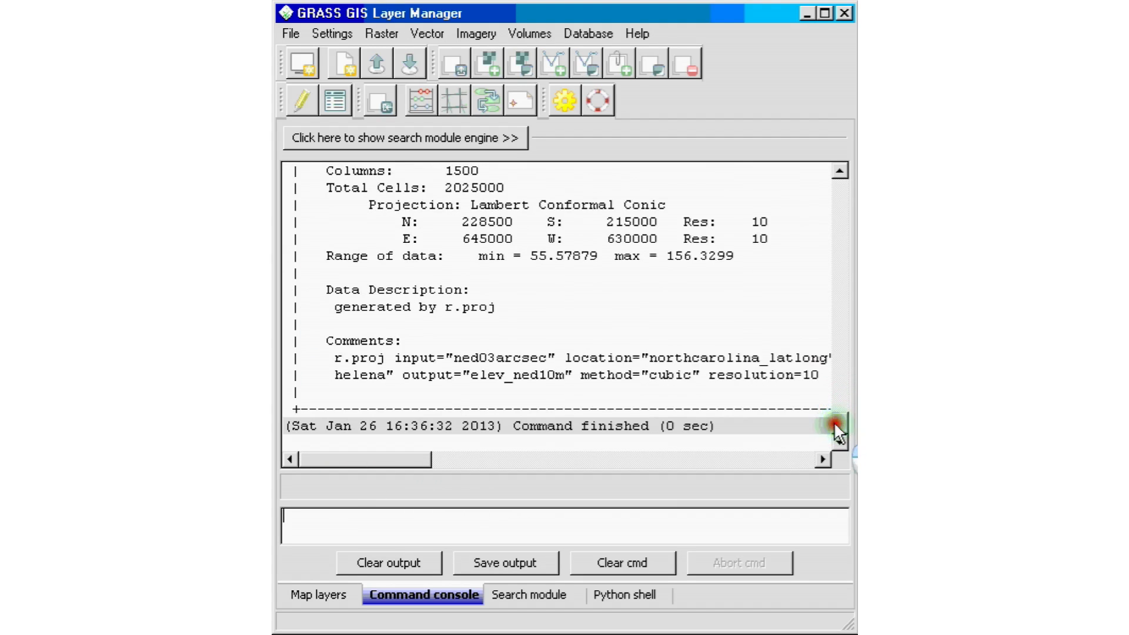
mouse_move(394, 455)
mouse_down()
mouse_move(485, 456)
mouse_move(375, 467)
mouse_move(399, 463)
mouse_up()
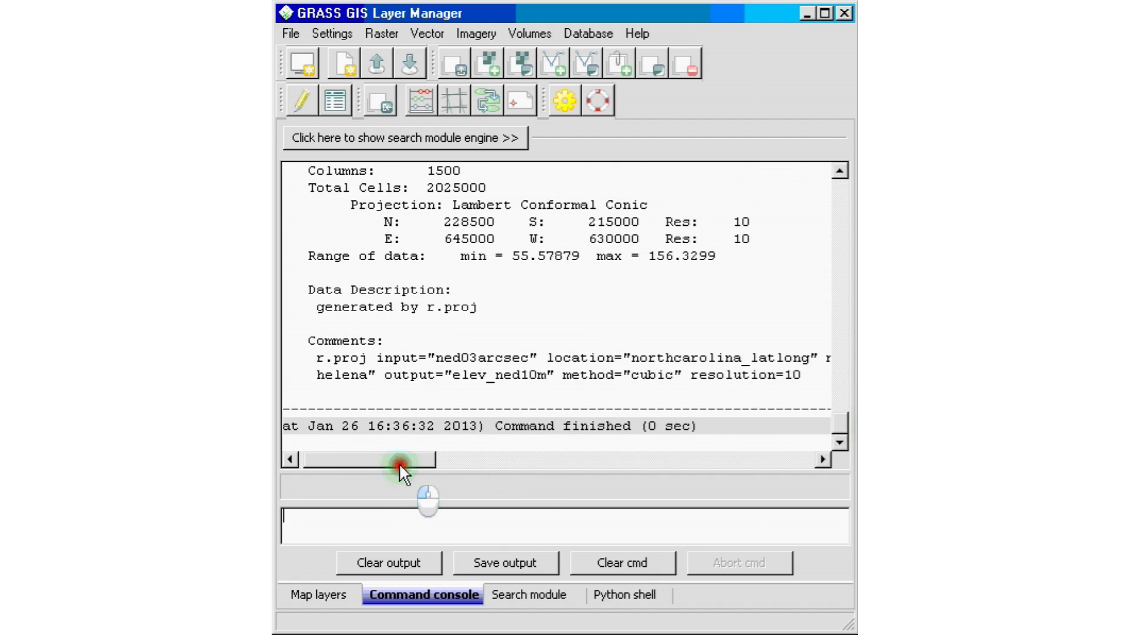
mouse_move(829, 419)
mouse_down()
mouse_move(830, 400)
mouse_move(831, 421)
mouse_up()
click(575, 511)
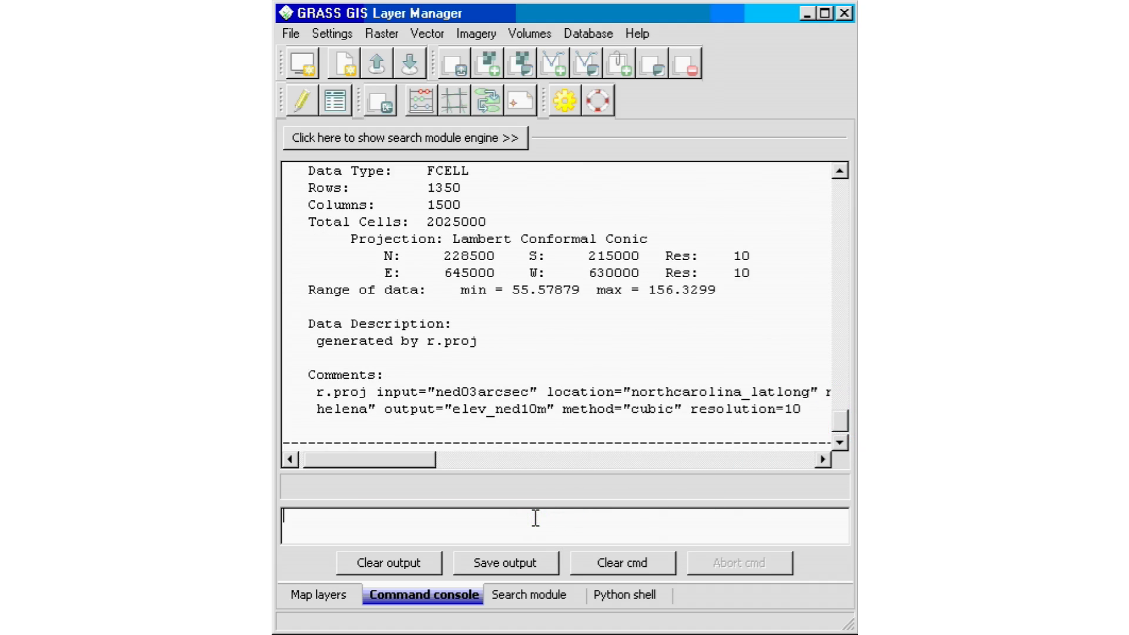
List the available raster maps with g.list rast, and output the urban raster map's information with r.info urban.
text(g.)
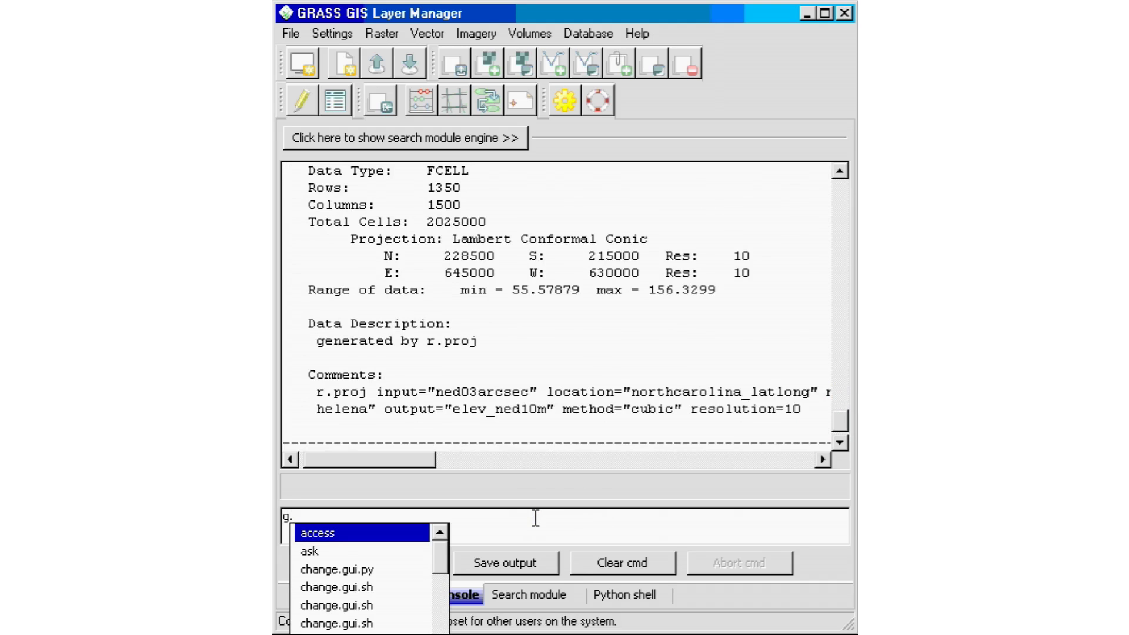
text(list )
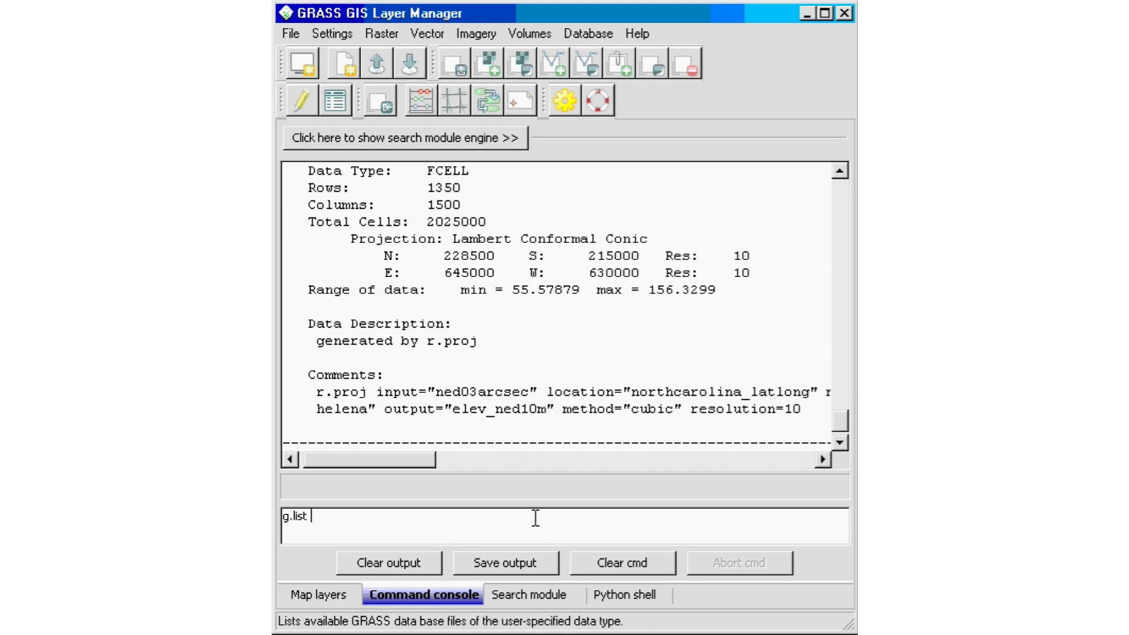
text(rast)
key(Return)
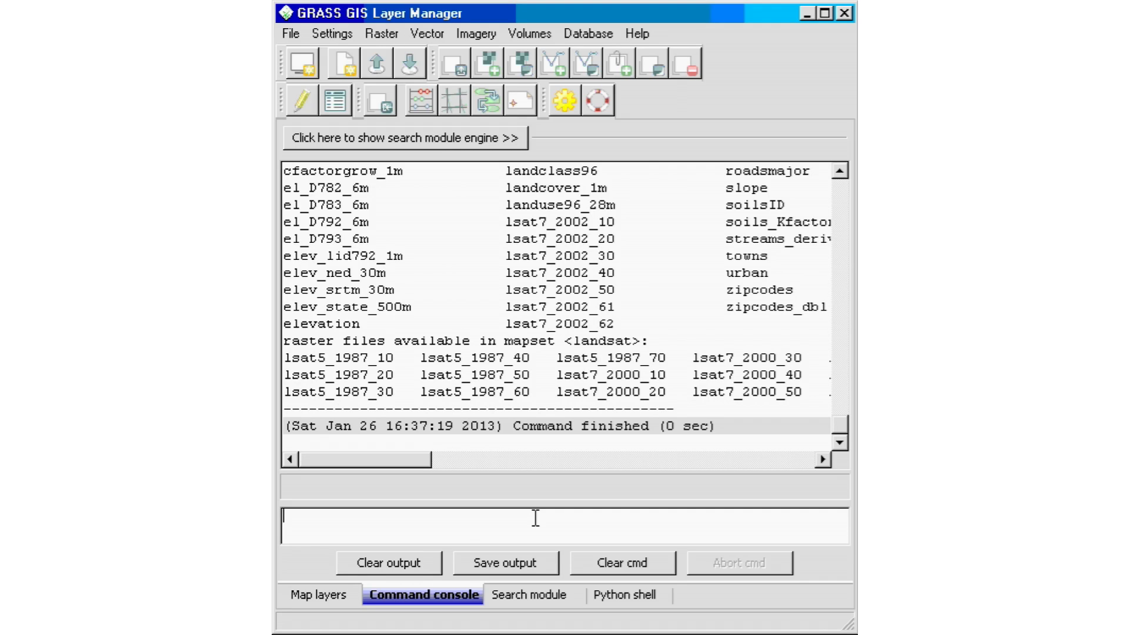
text(r.info)
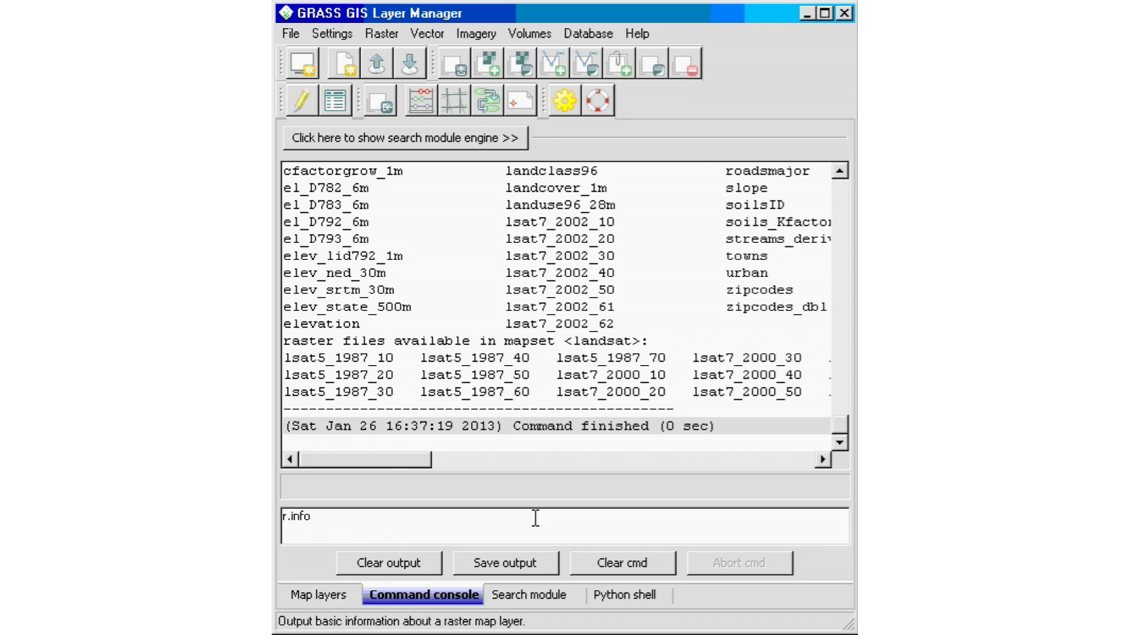
text( urban)
key(Return)
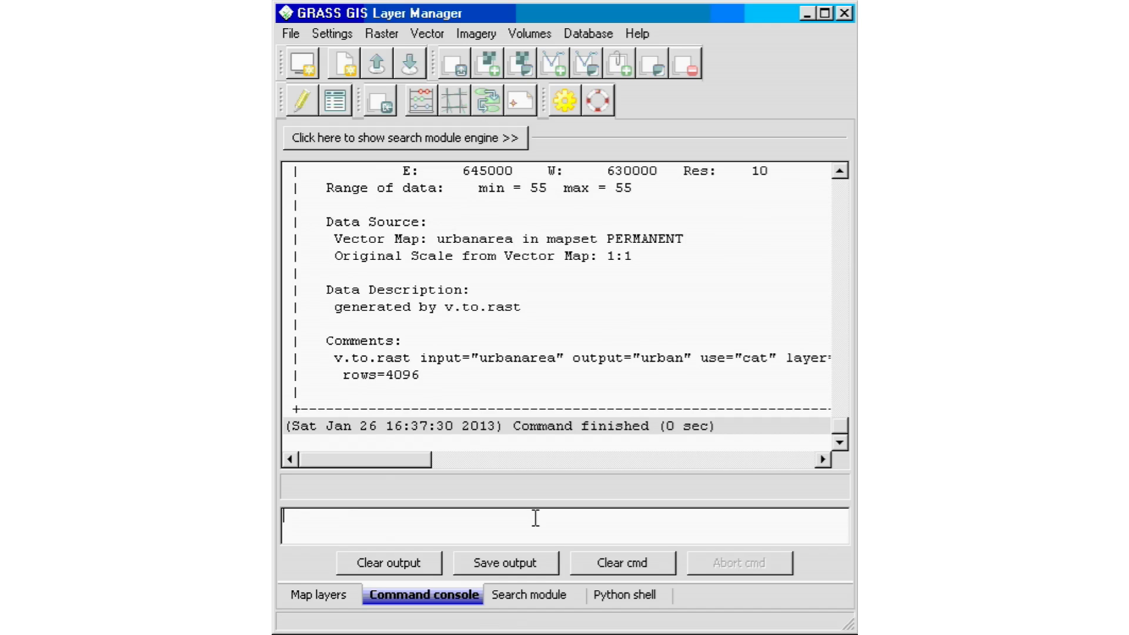
Run g.list rast again to list the available raster maps.
text(g.)
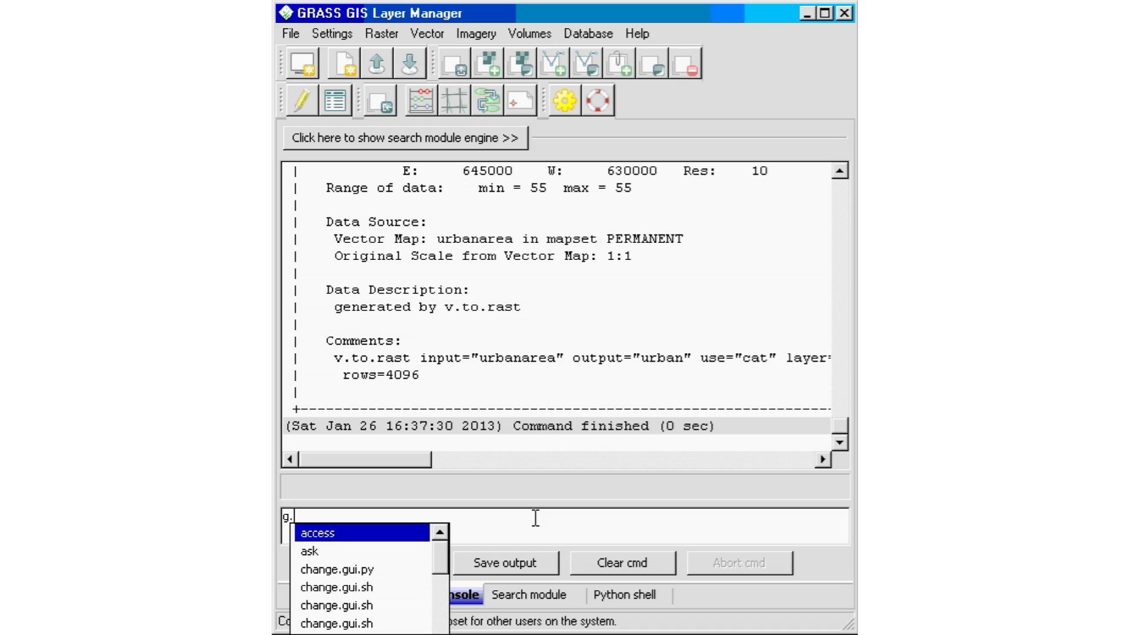
text(list)
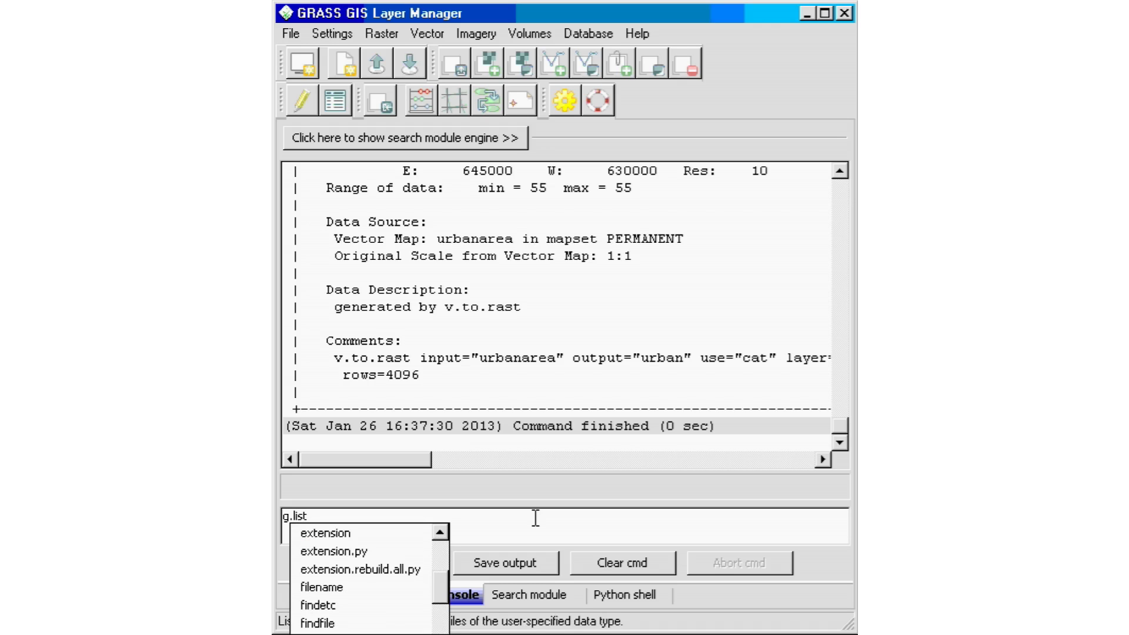
text( rast)
key(Return)
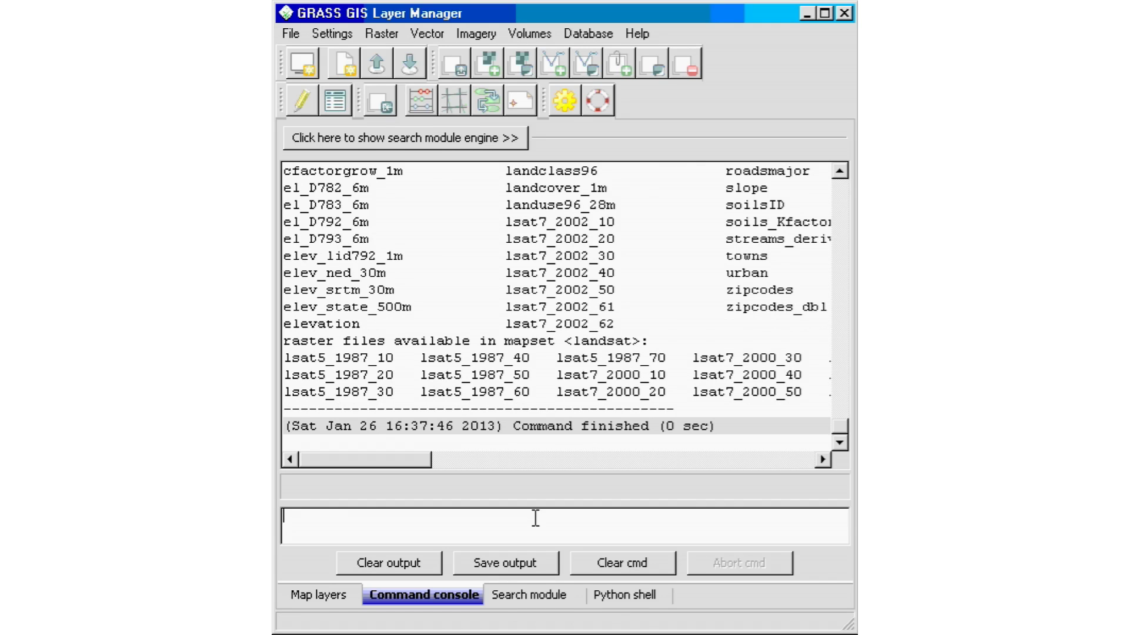
Run r.info zipcodes to output the basic information about the zipcodes raster map.
text(r)
text(.info )
text(z)
text(i)
key(BackSpace)
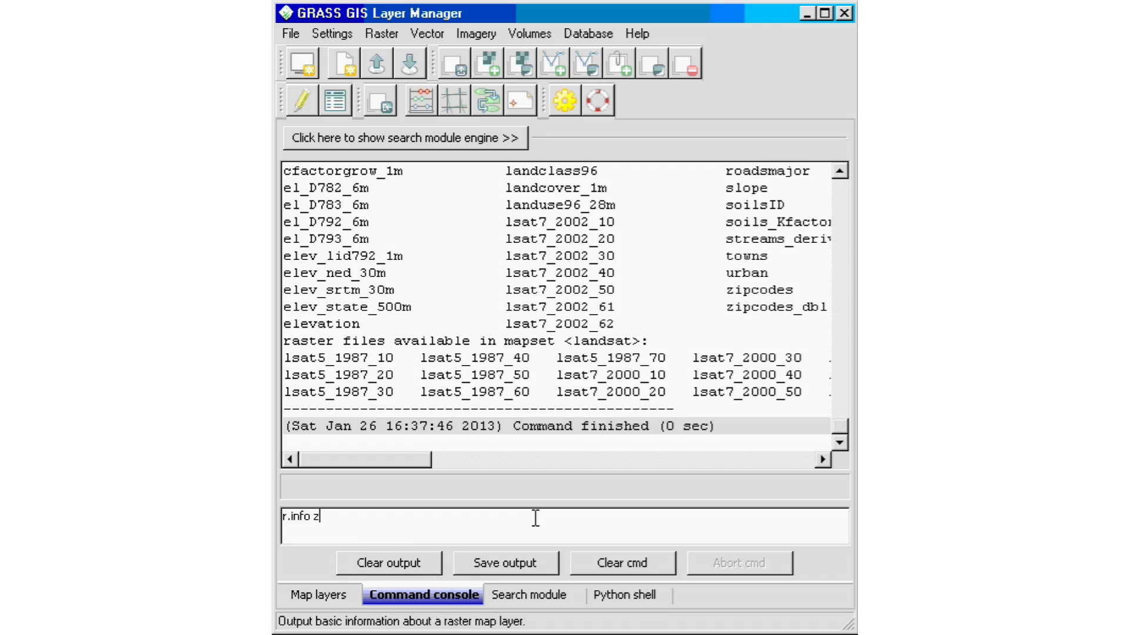
text(ipcodes)
key(Return)
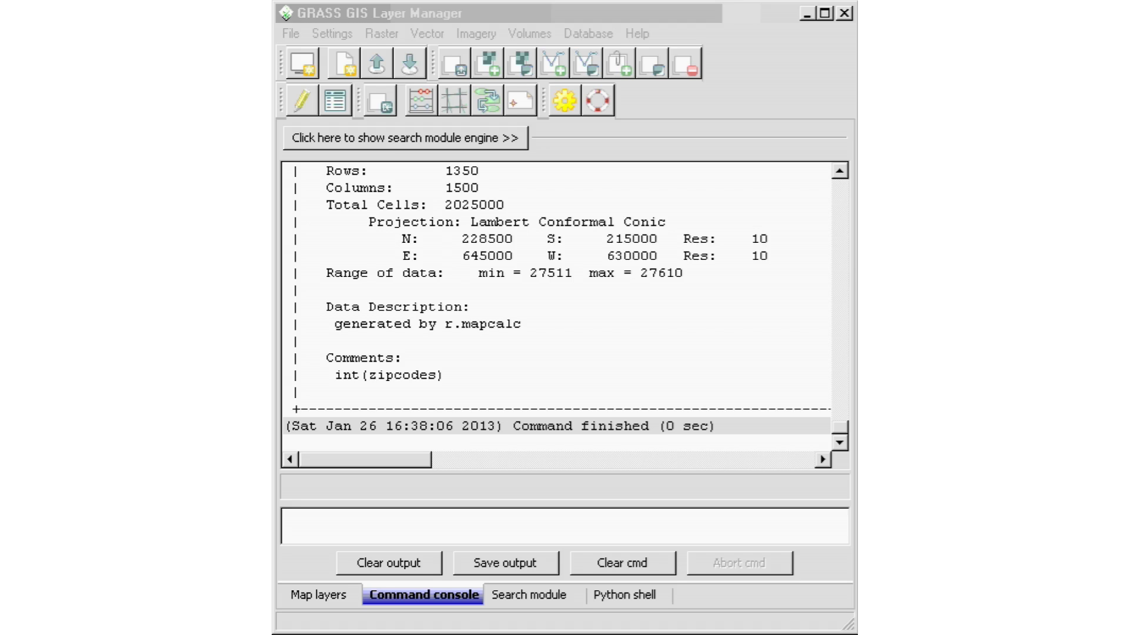
Run g.list vect in the command console to list the available vector maps.
click(442, 531)
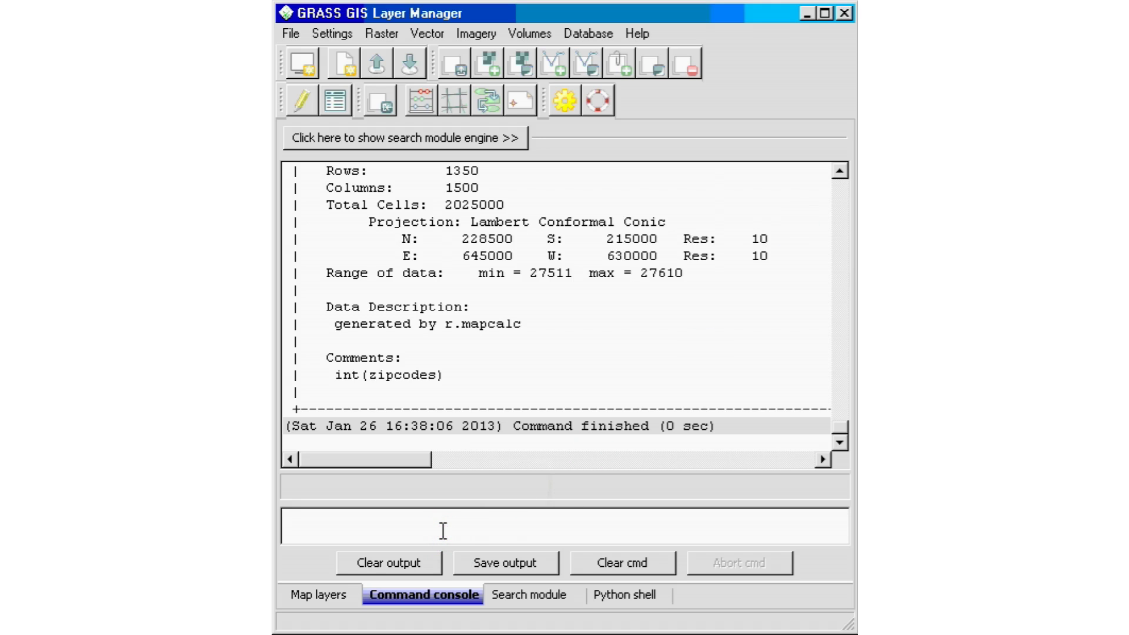
text(v)
key(BackSpace)
text(g.l)
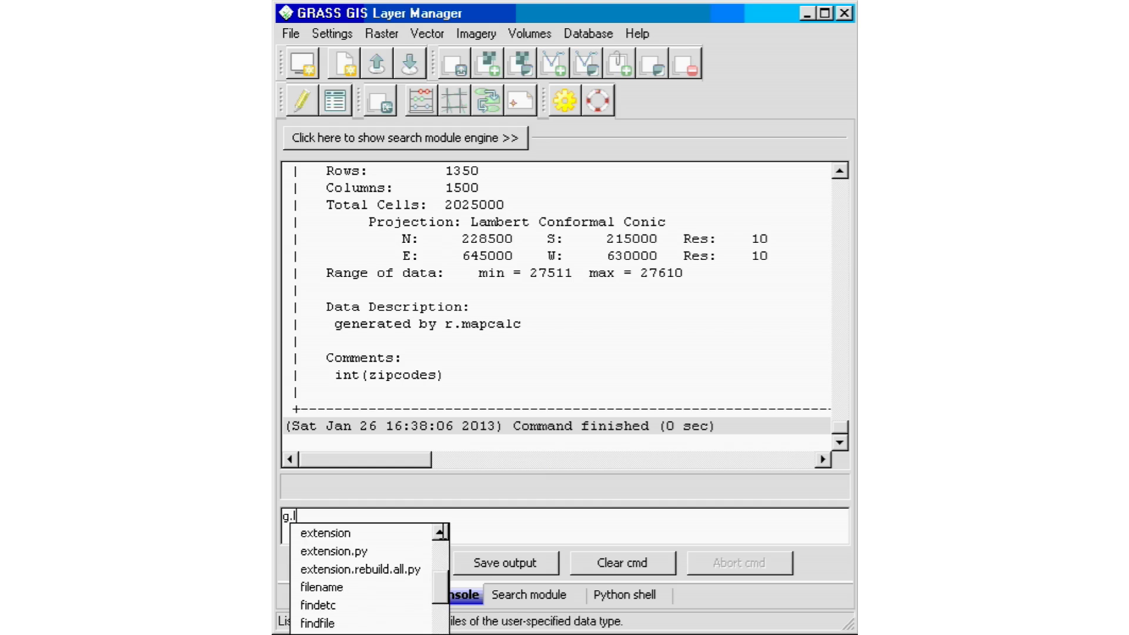
text(ist vect)
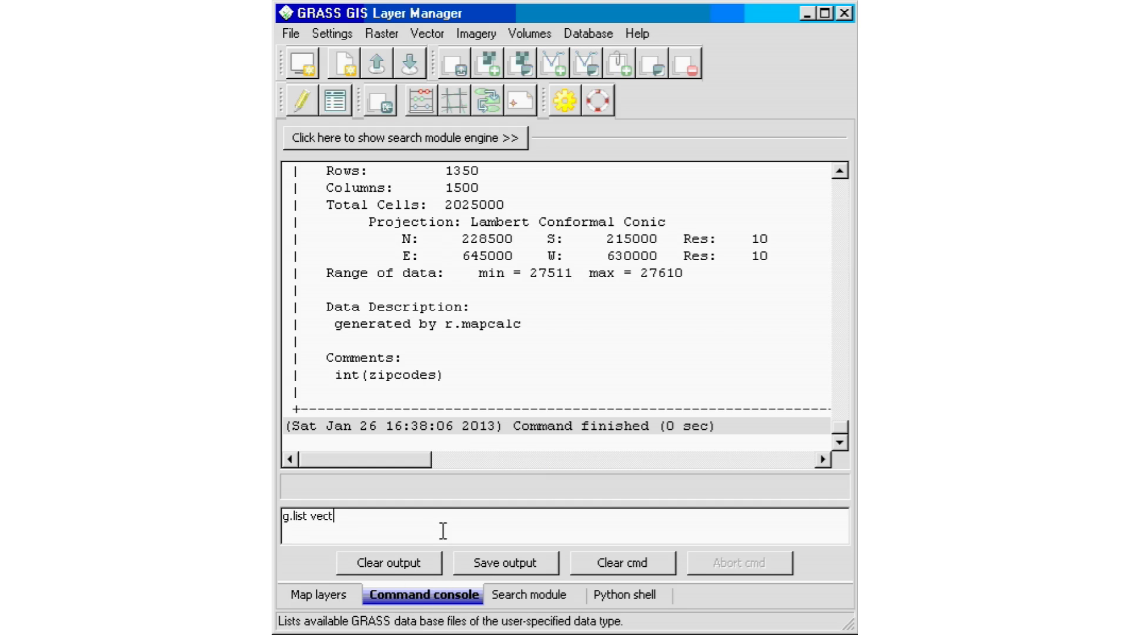
key(Return)
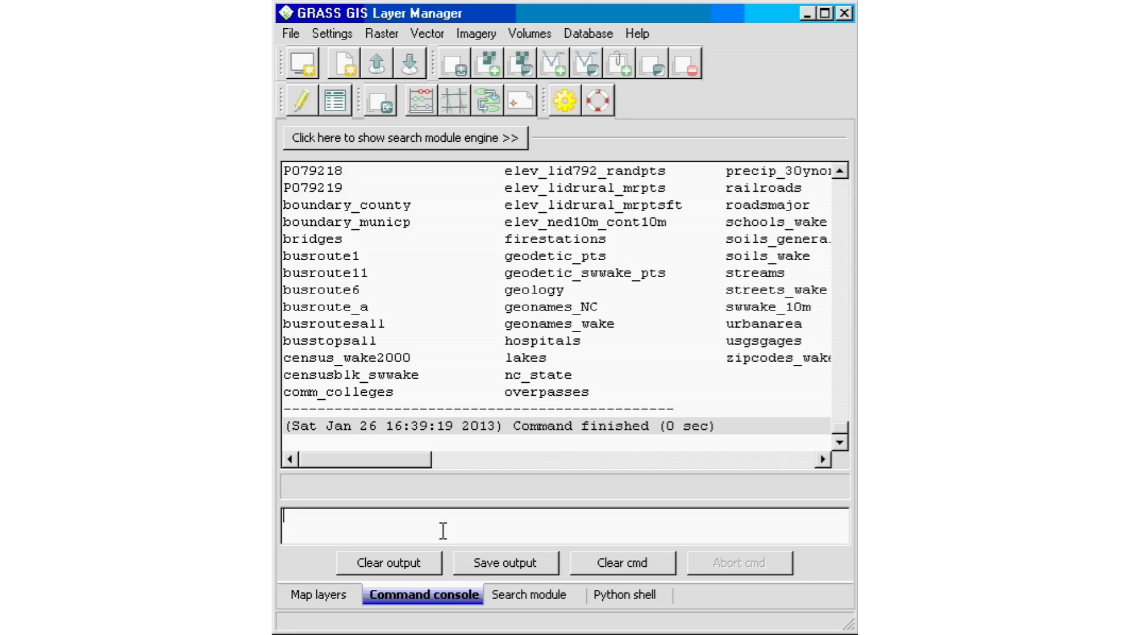
Run v.info railroads and look through the report's title, feature counts, projection and extent.
text(v.info)
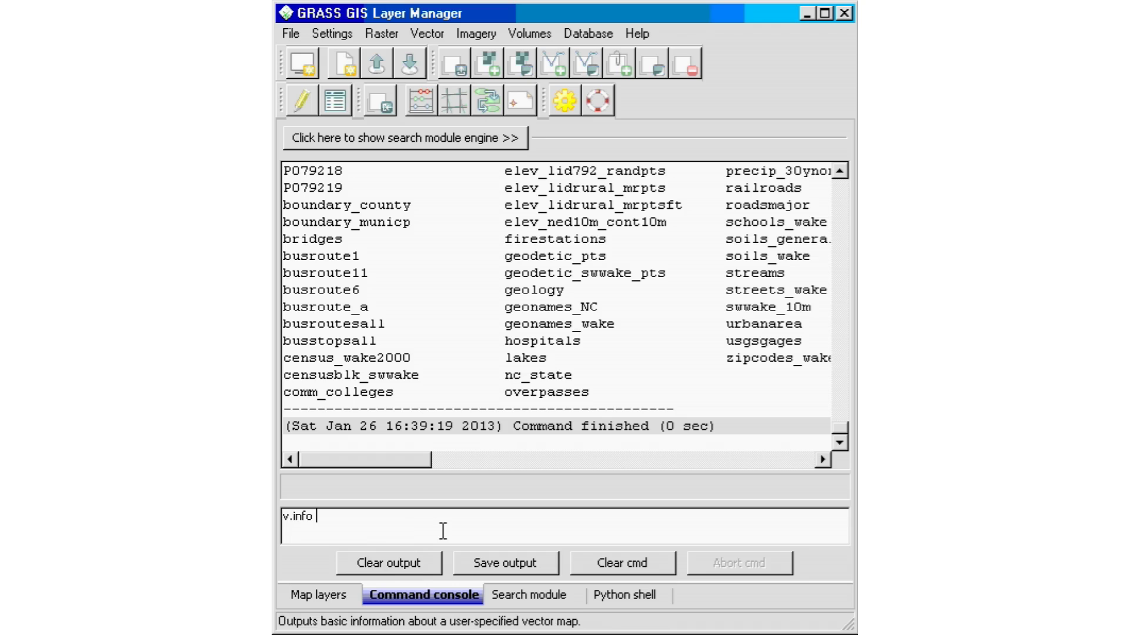
text( railroads)
key(Return)
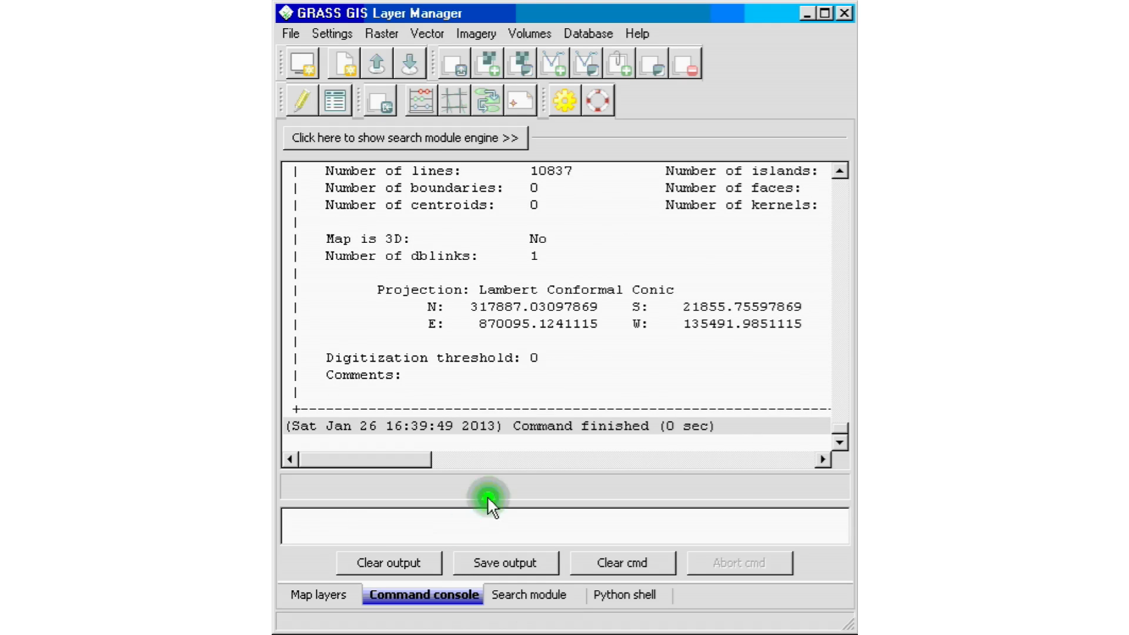
drag(846, 426, 838, 414)
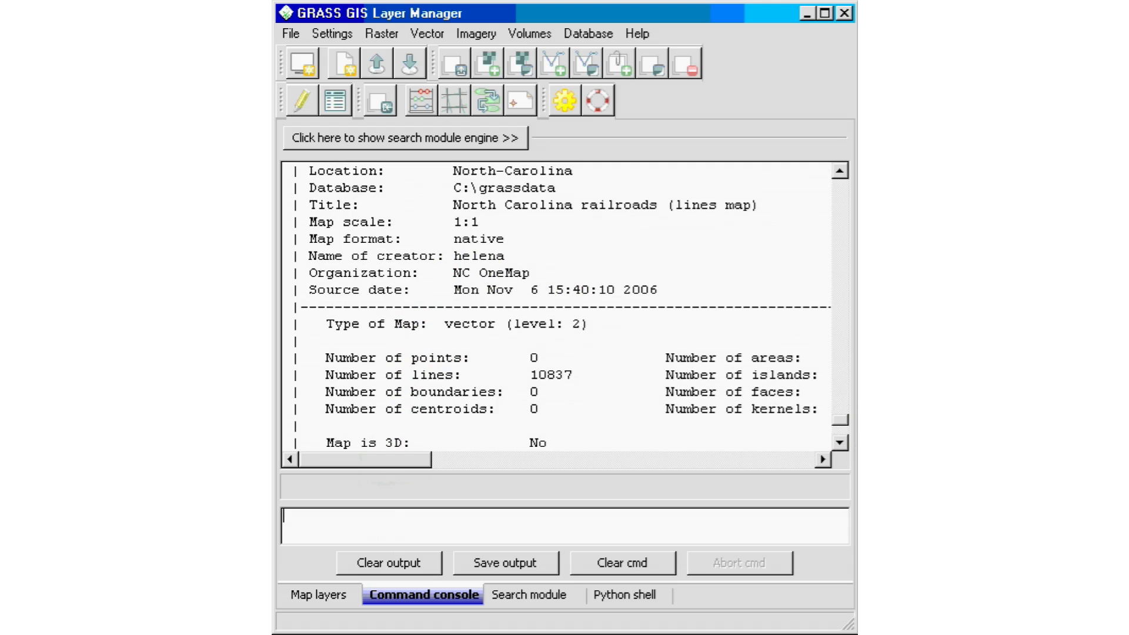
click(838, 442)
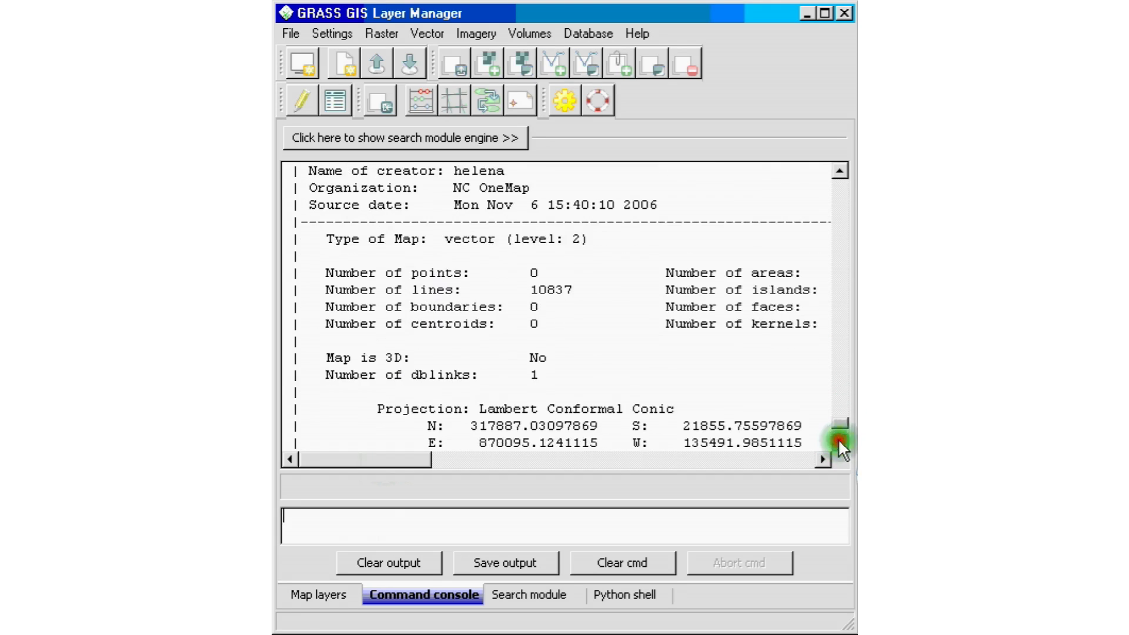
mouse_move(388, 452)
mouse_down()
mouse_move(491, 454)
mouse_move(379, 454)
mouse_up()
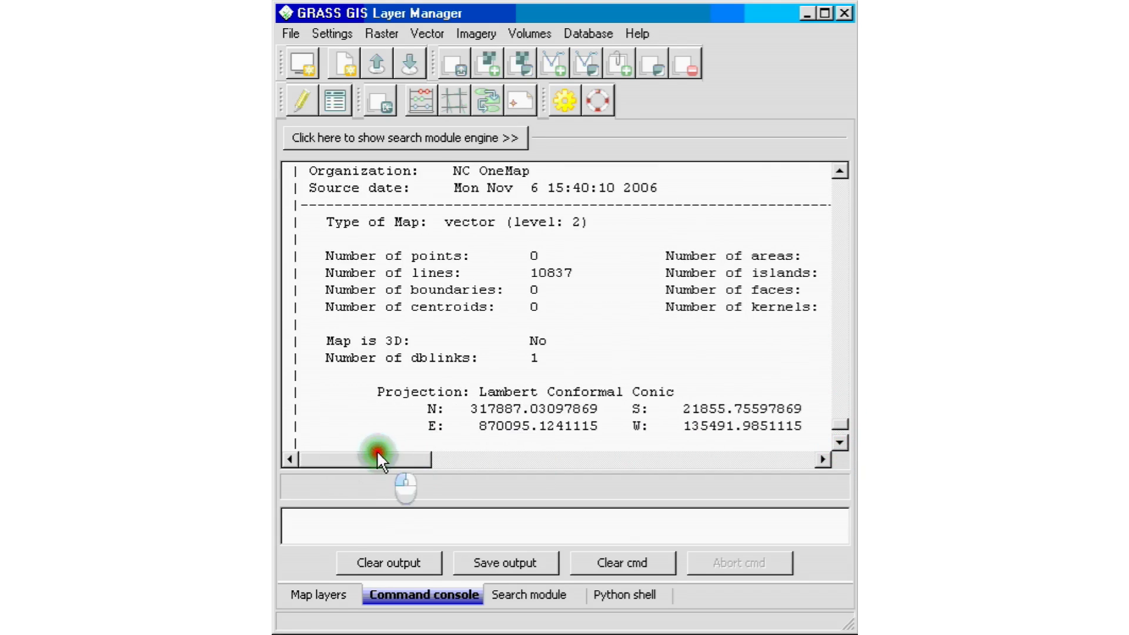
click(837, 446)
click(838, 441)
click(837, 441)
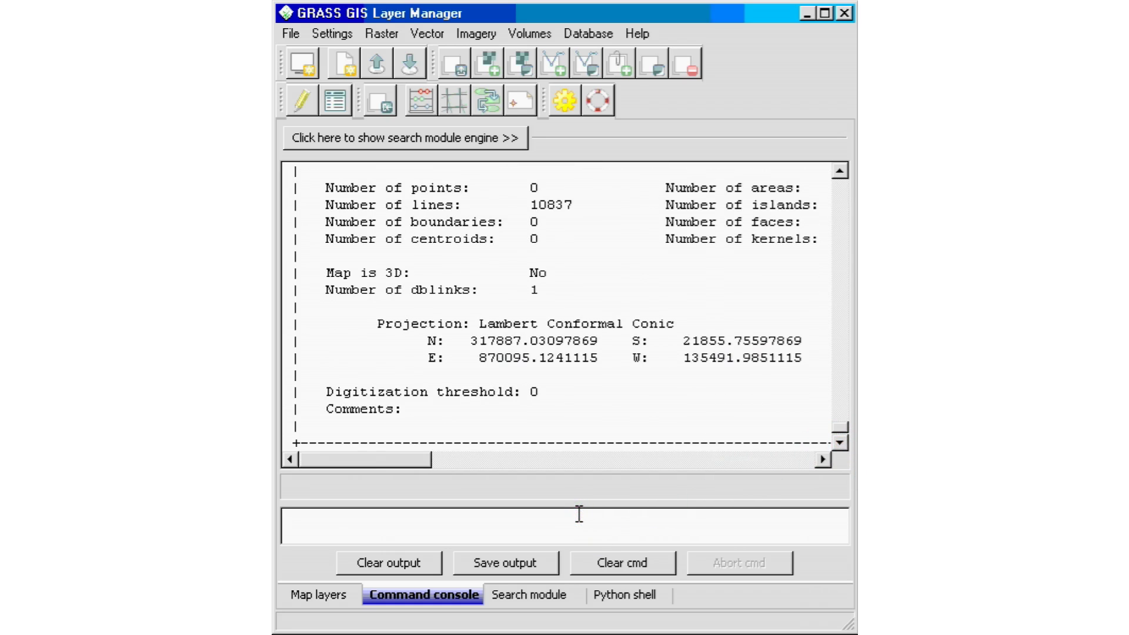
List the vector maps again with g.list vect, and output the streams map's information with v.info streams.
text(g.list vect)
key(Return)
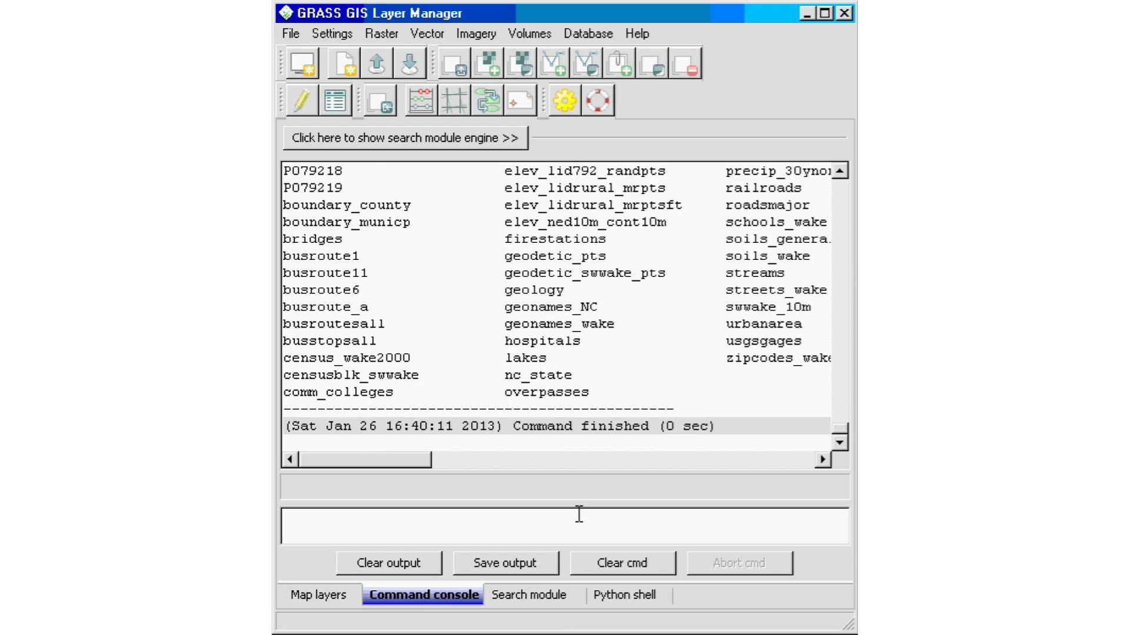
text(v.info)
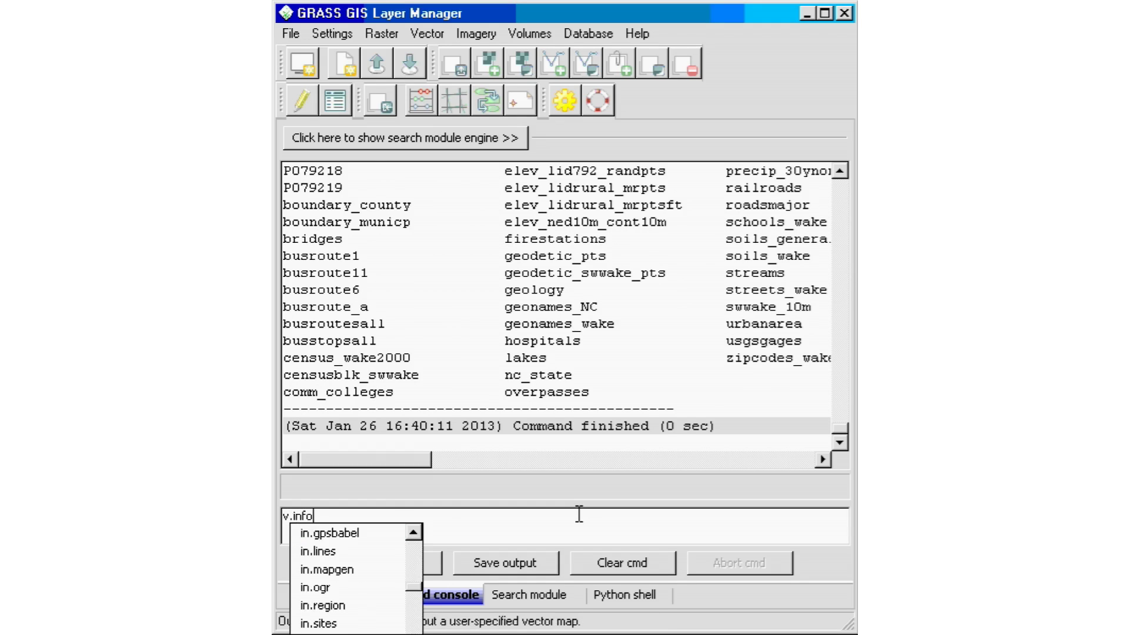
text( stre)
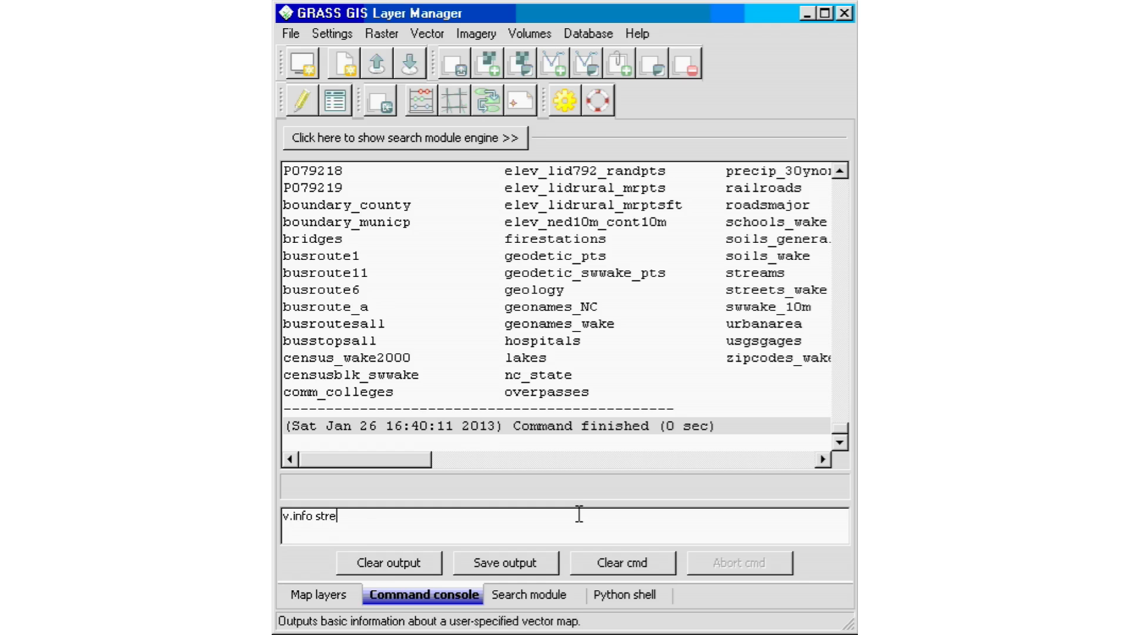
text(ams)
key(Return)
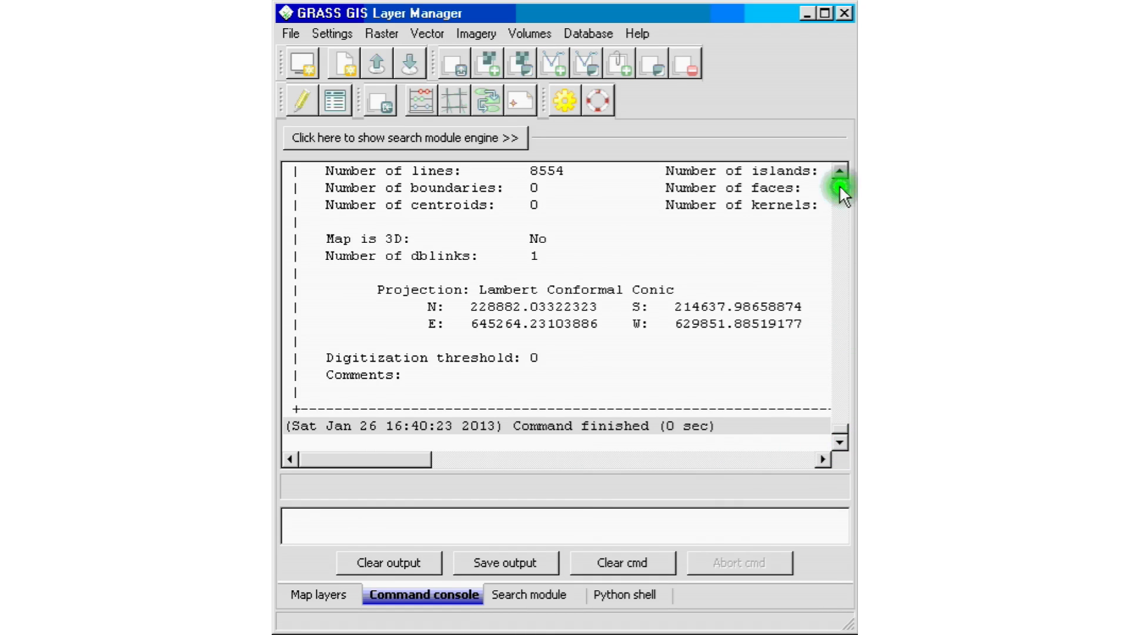
Examine the streams report's layer name, title, feature counts, projection and extent.
click(838, 170)
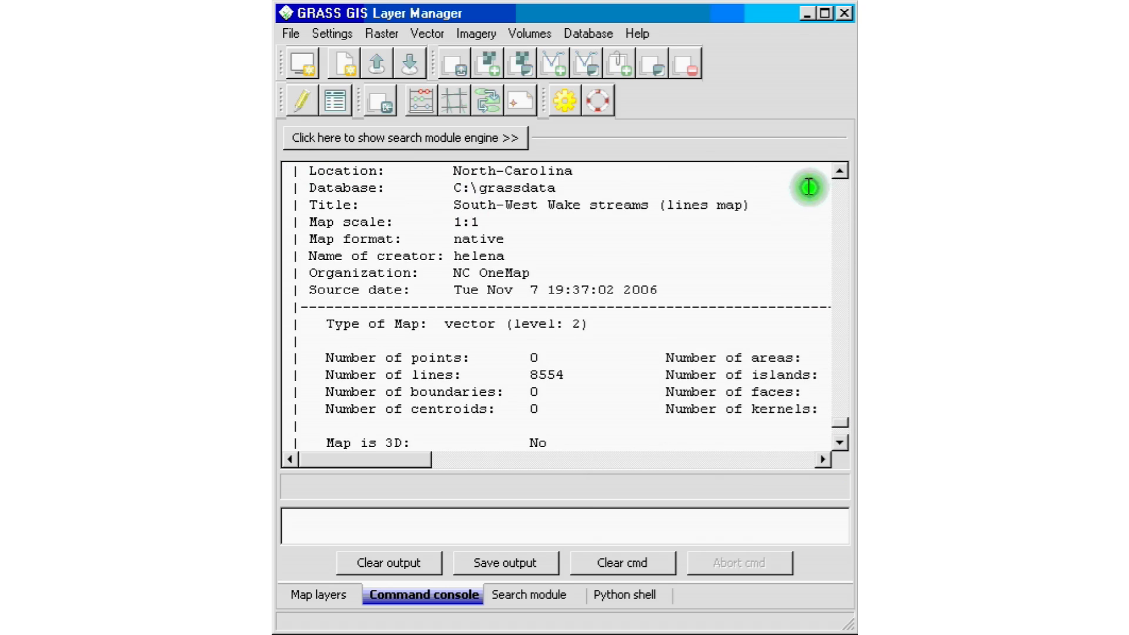
click(838, 171)
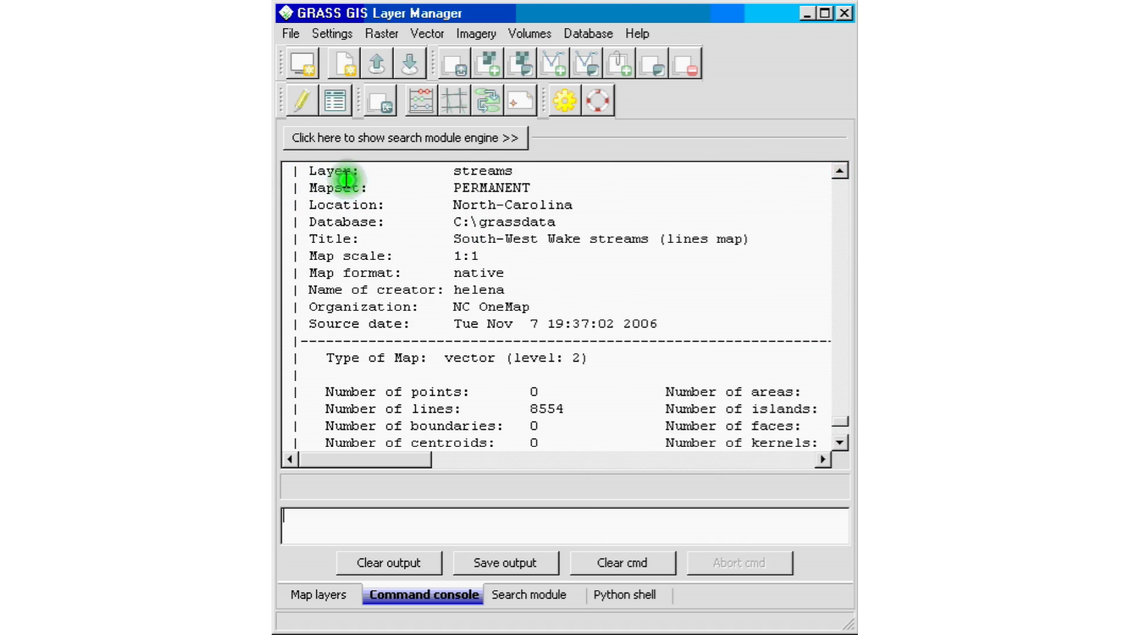
click(461, 172)
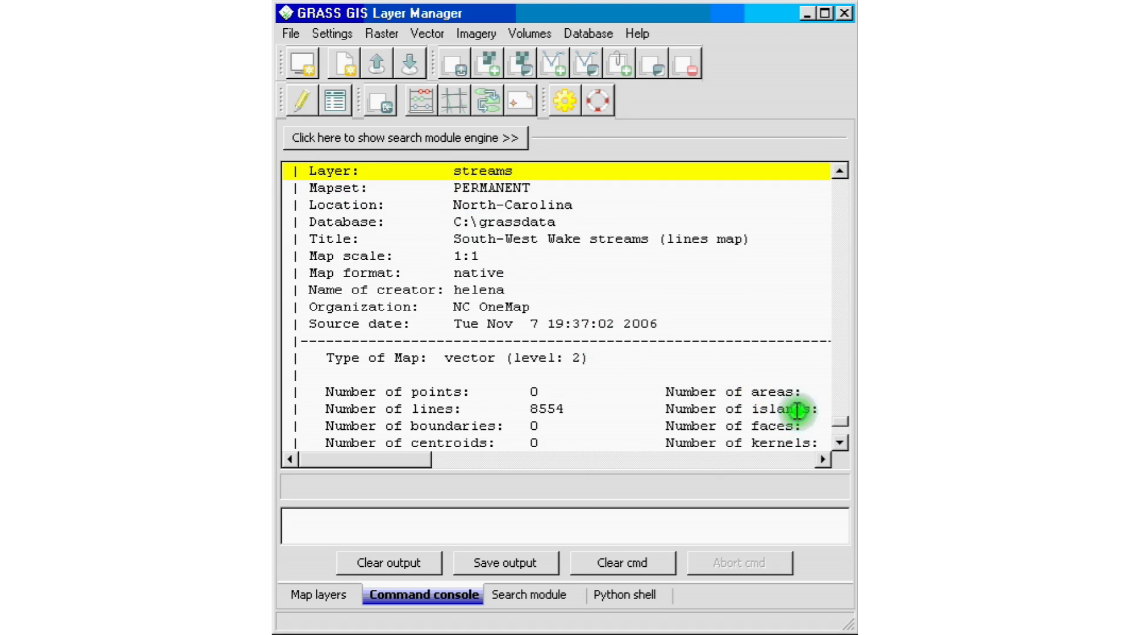
scroll(765, 364, down, 4)
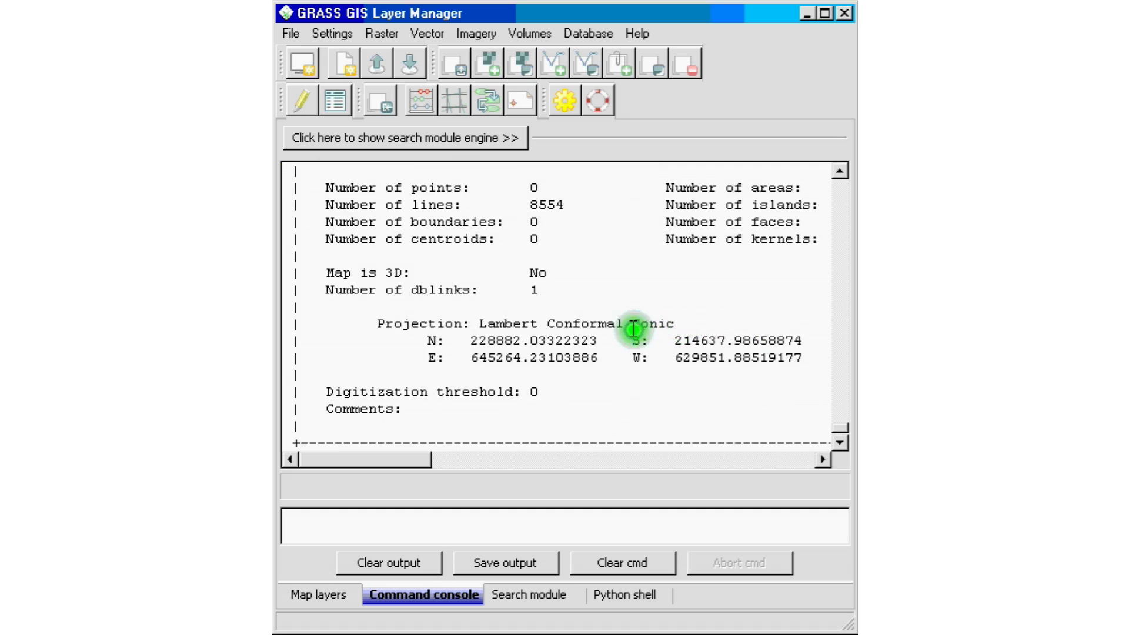
scroll(612, 338, up, 1)
scroll(593, 340, down, 2)
scroll(588, 337, up, 2)
scroll(587, 336, up, 3)
scroll(582, 333, down, 3)
scroll(581, 333, down, 2)
Return to the command line and run g.list vect to list the vector maps once more.
click(429, 524)
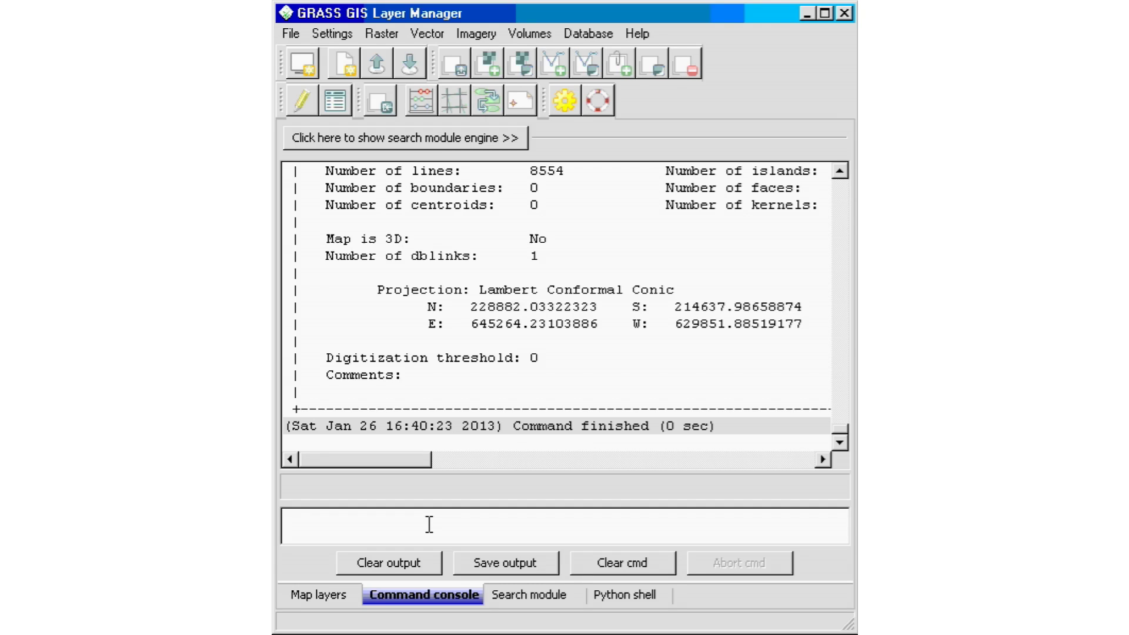
text(g.)
key(BackSpace)
key(BackSpace)
text(v.)
key(BackSpace)
key(BackSpace)
text(g)
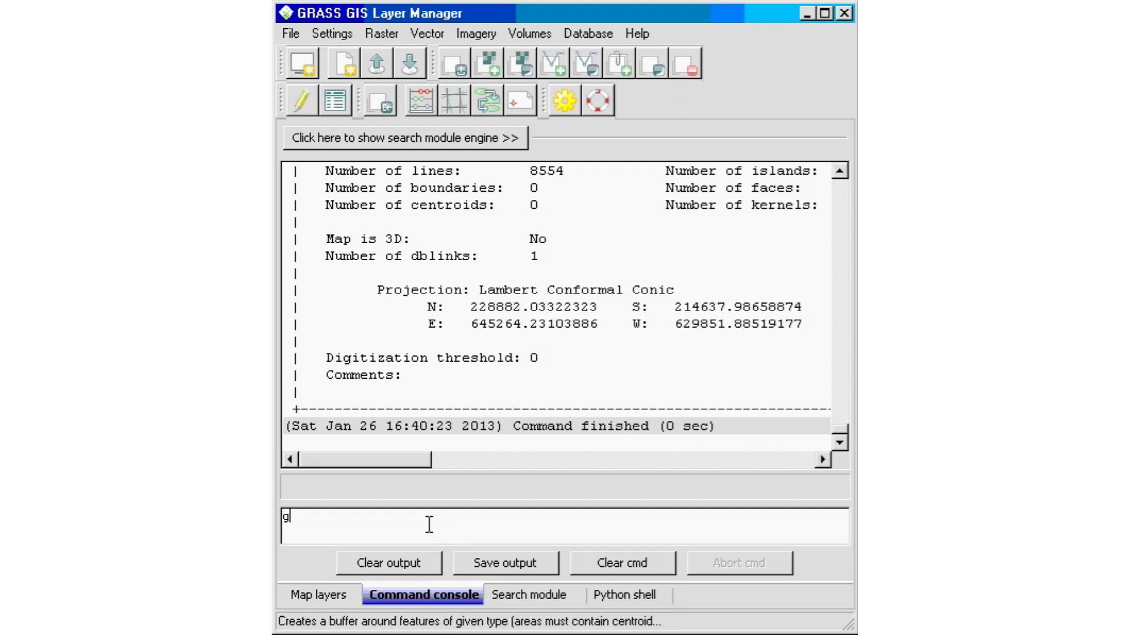
text(.list)
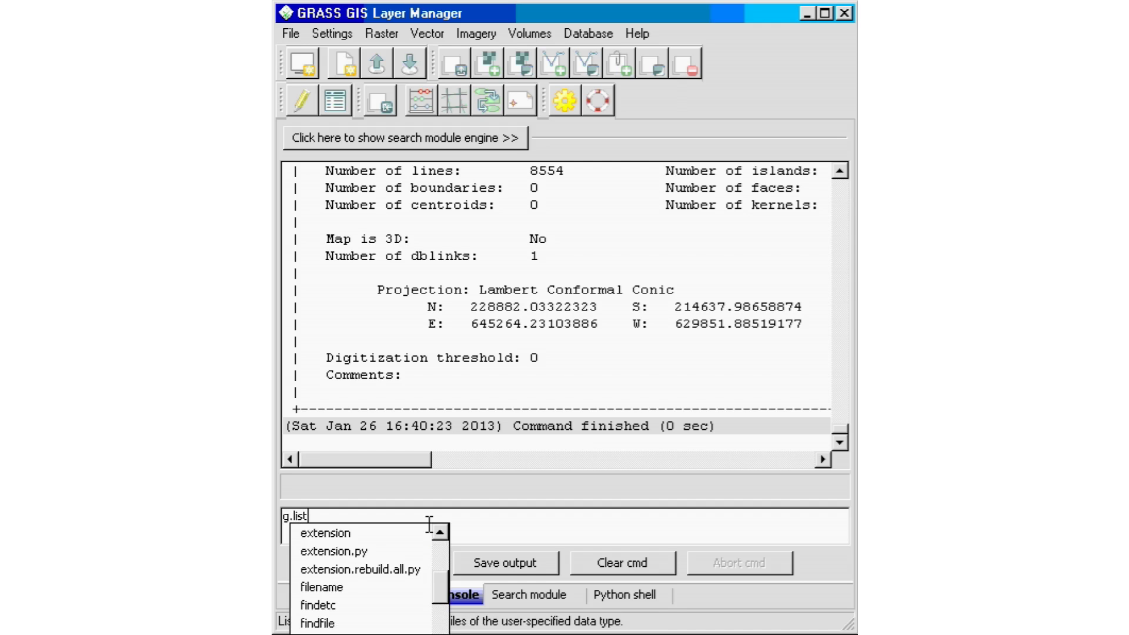
text( vect)
key(Return)
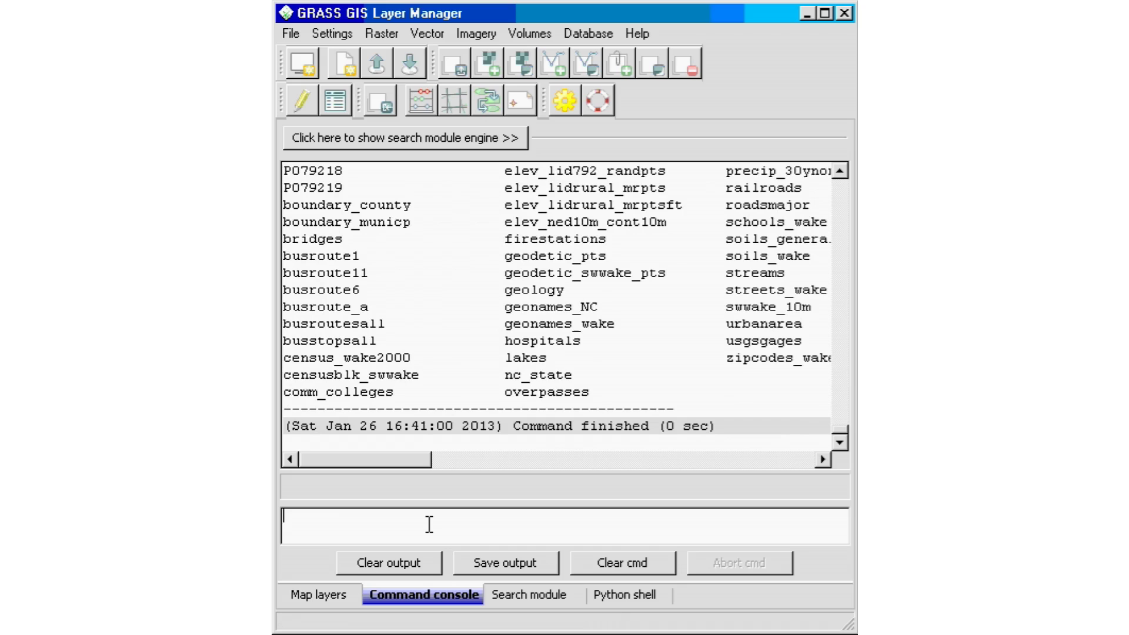
Run v.info lakes to output the basic information about the lakes vector map.
text(v.info)
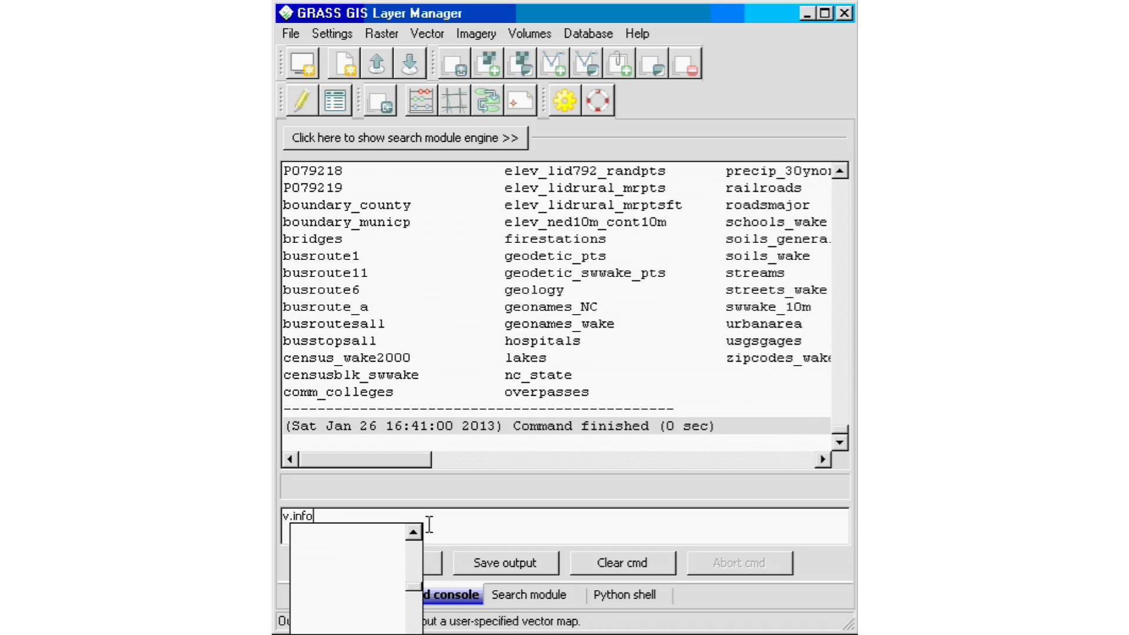
text( la)
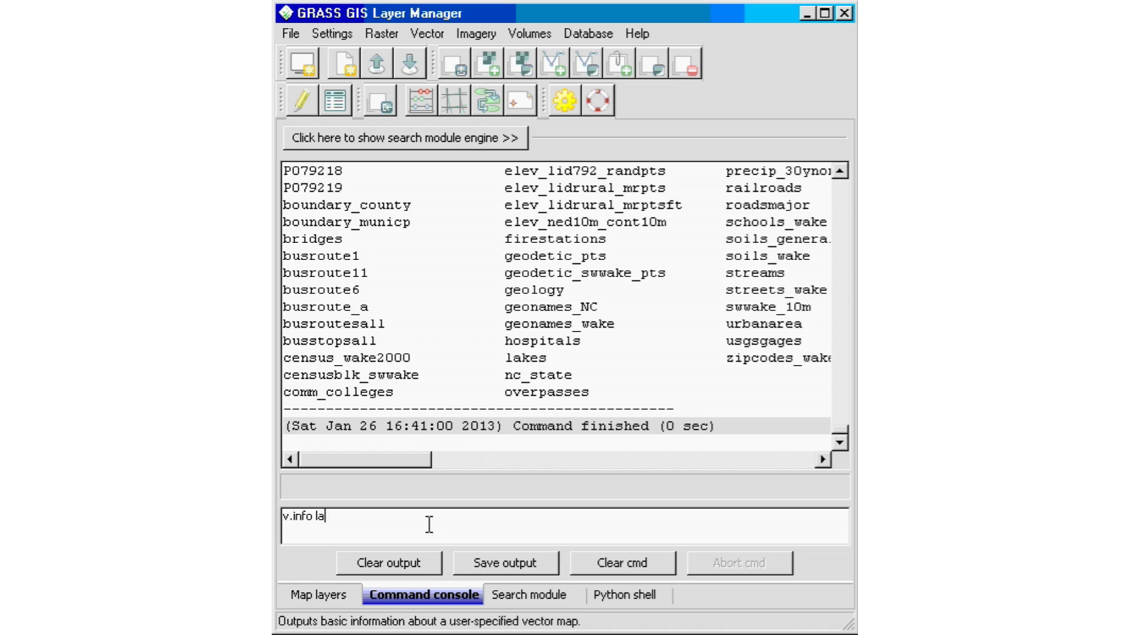
text(kes)
key(Return)
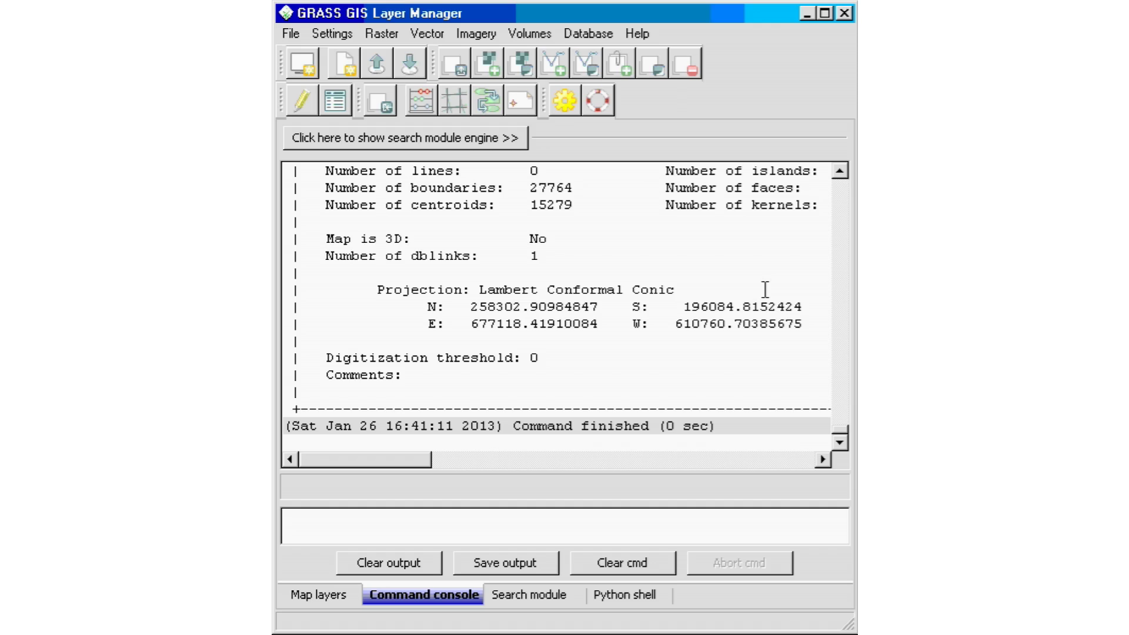
text(v.info lakes)
click(336, 510)
key(ctrl+a)
key(BackSpace)
text(-c)
key(BackSpace)
key(BackSpace)
Run v.info -c lakes to print the column types and names of the lakes map's attribute table.
click(336, 510)
text(v.)
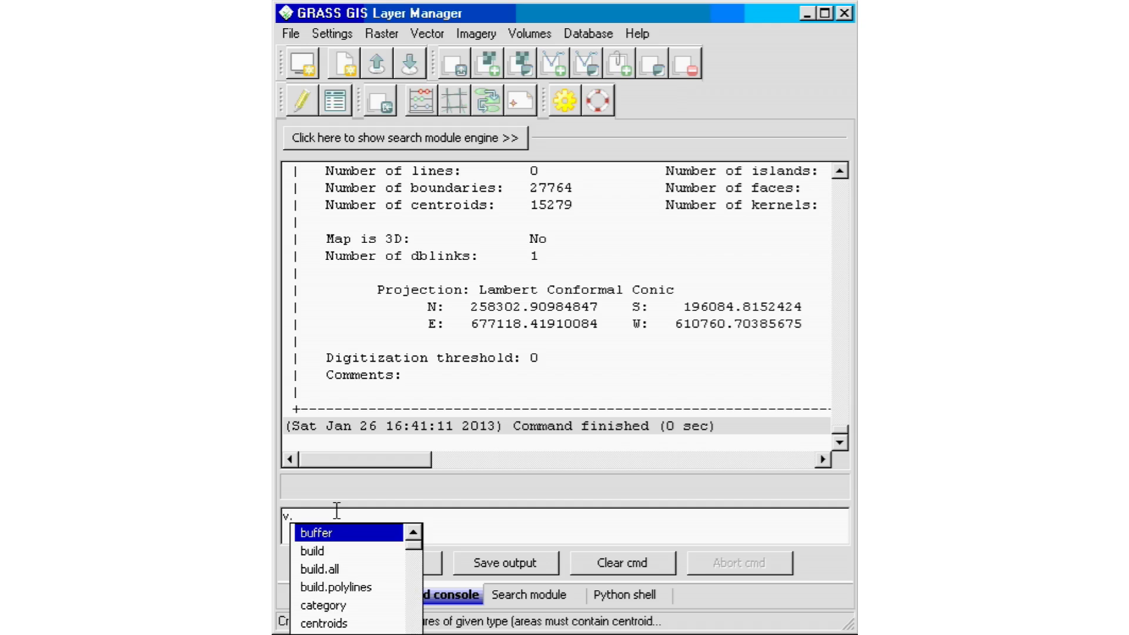
key(Escape)
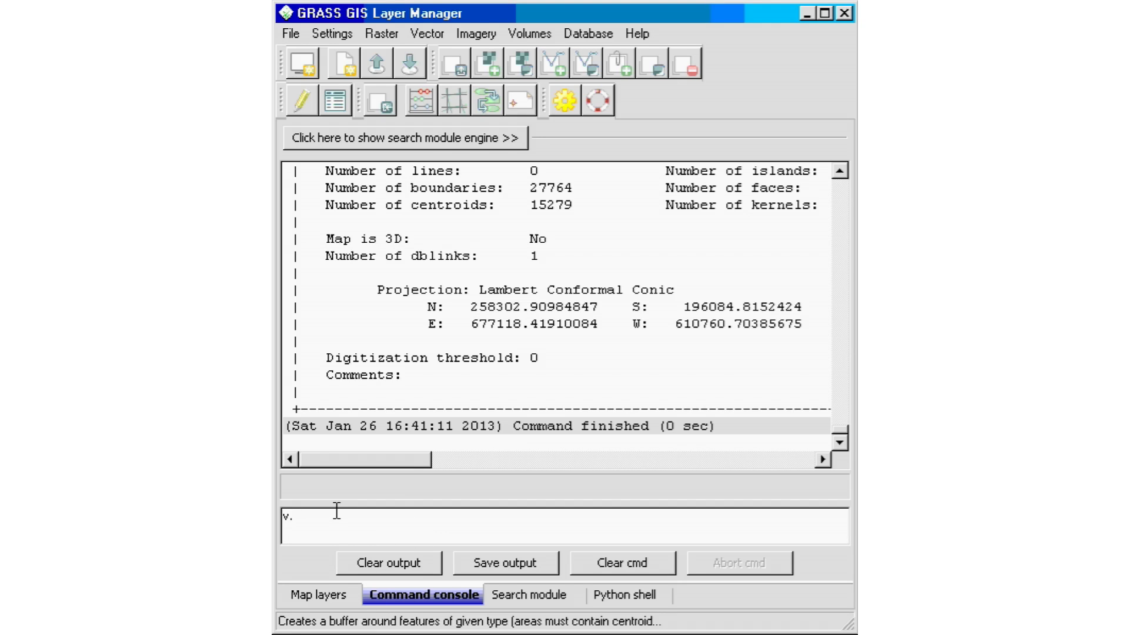
text(info -c)
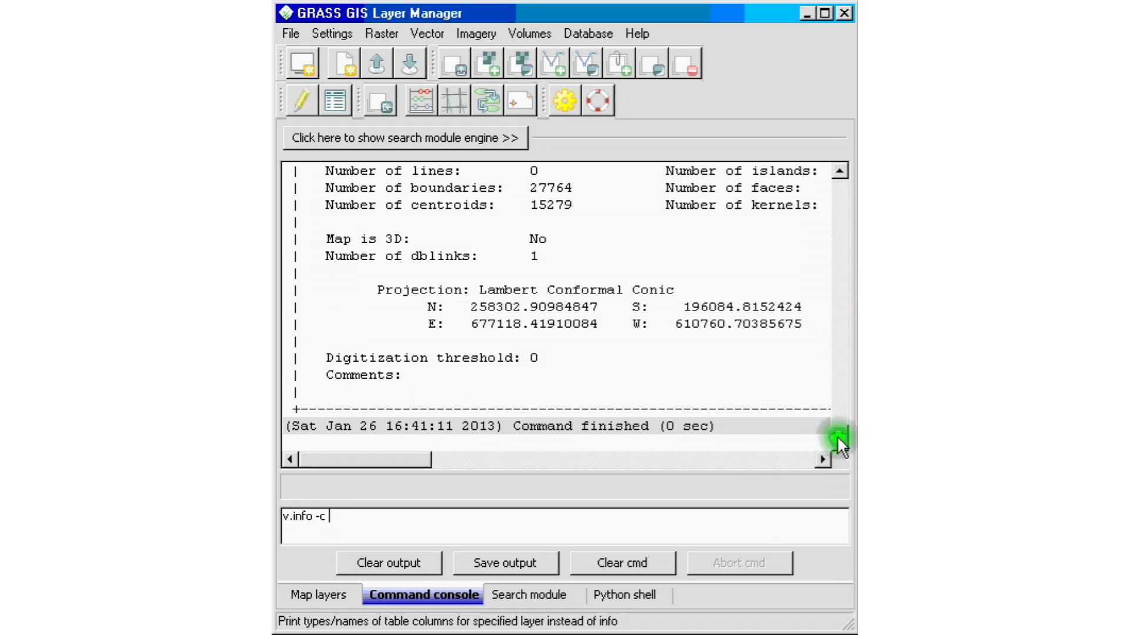
click(838, 172)
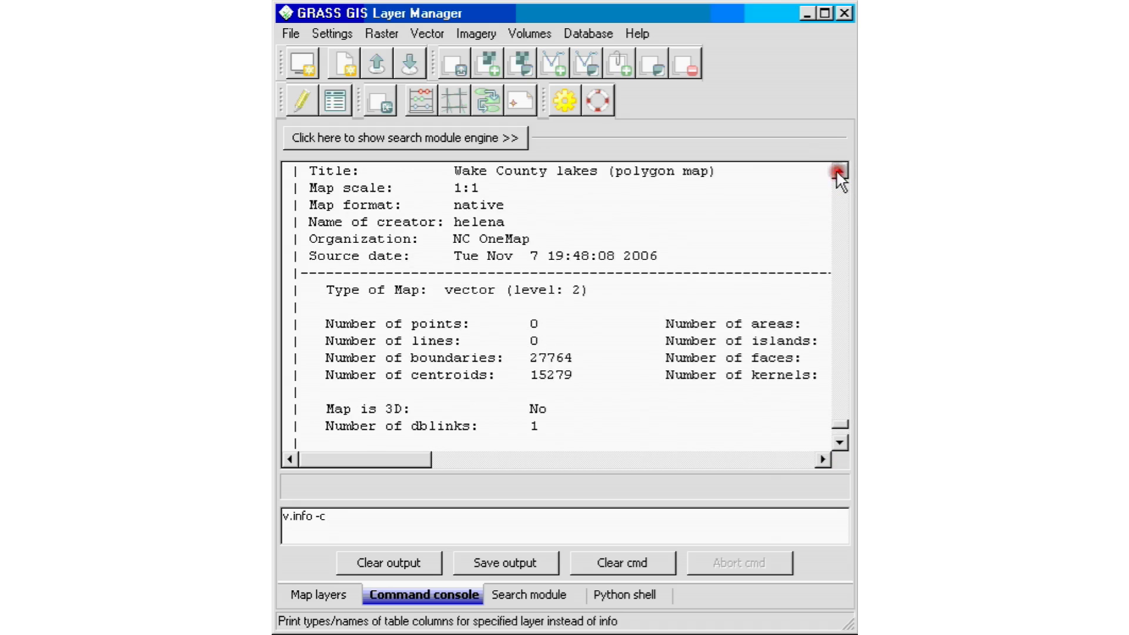
click(838, 172)
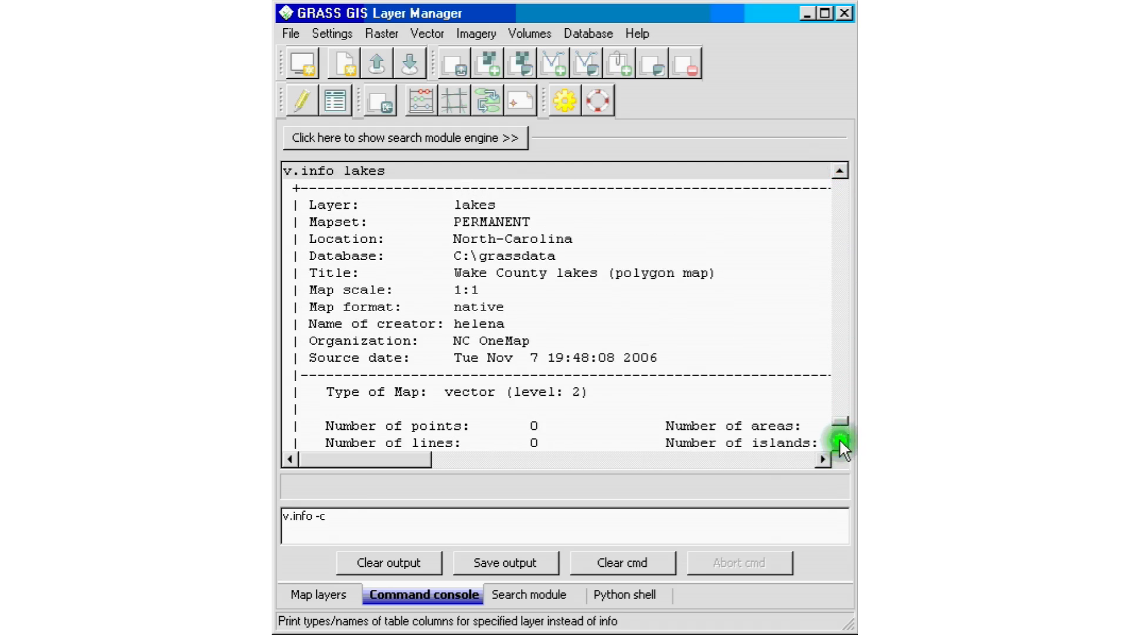
click(835, 419)
text(lakes)
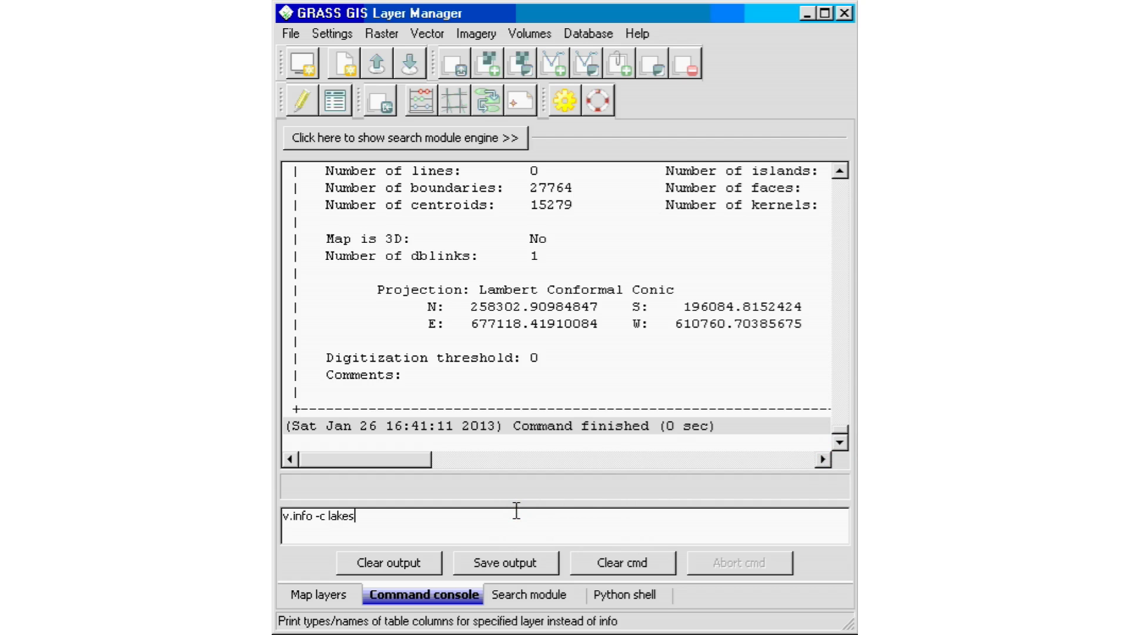
key(Return)
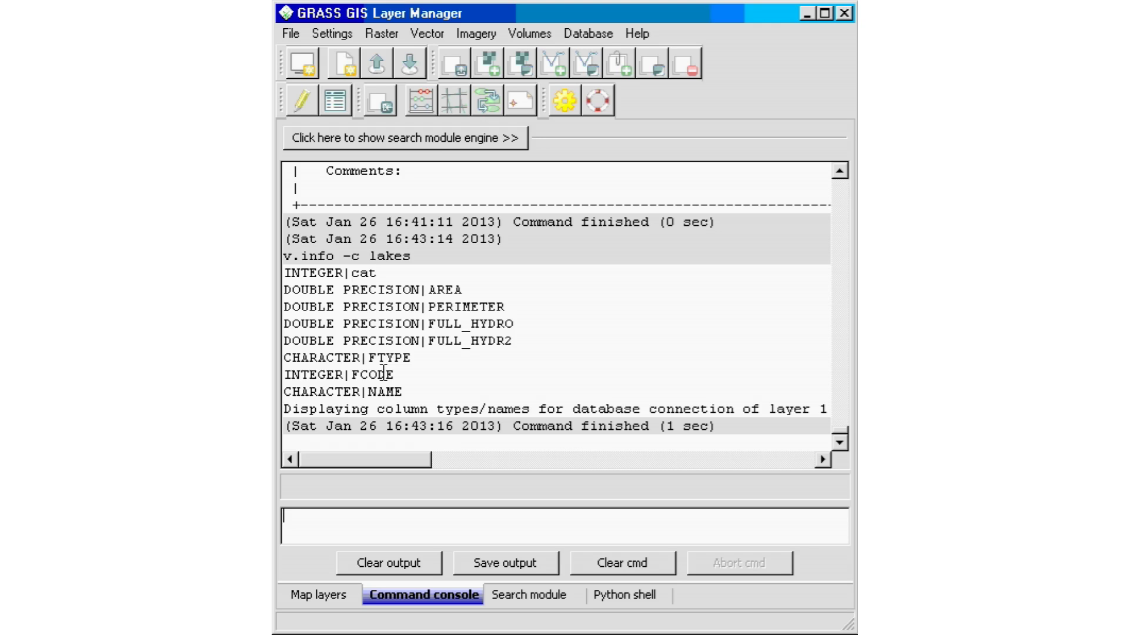
Run g.list vect to list the available vector maps again.
text(g.li)
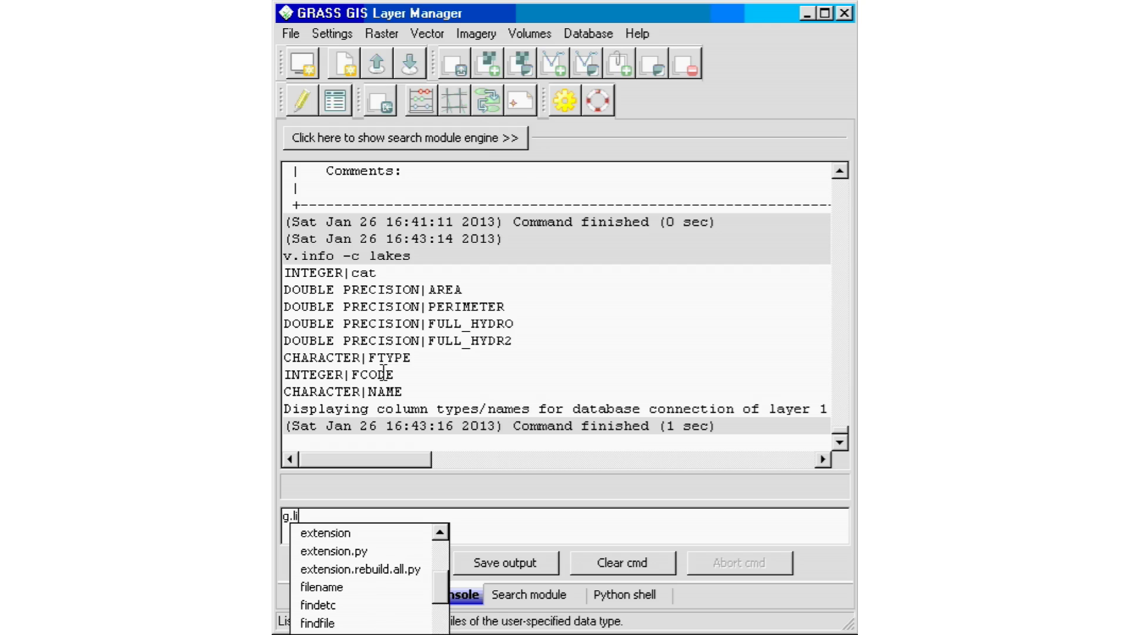
text(st vect)
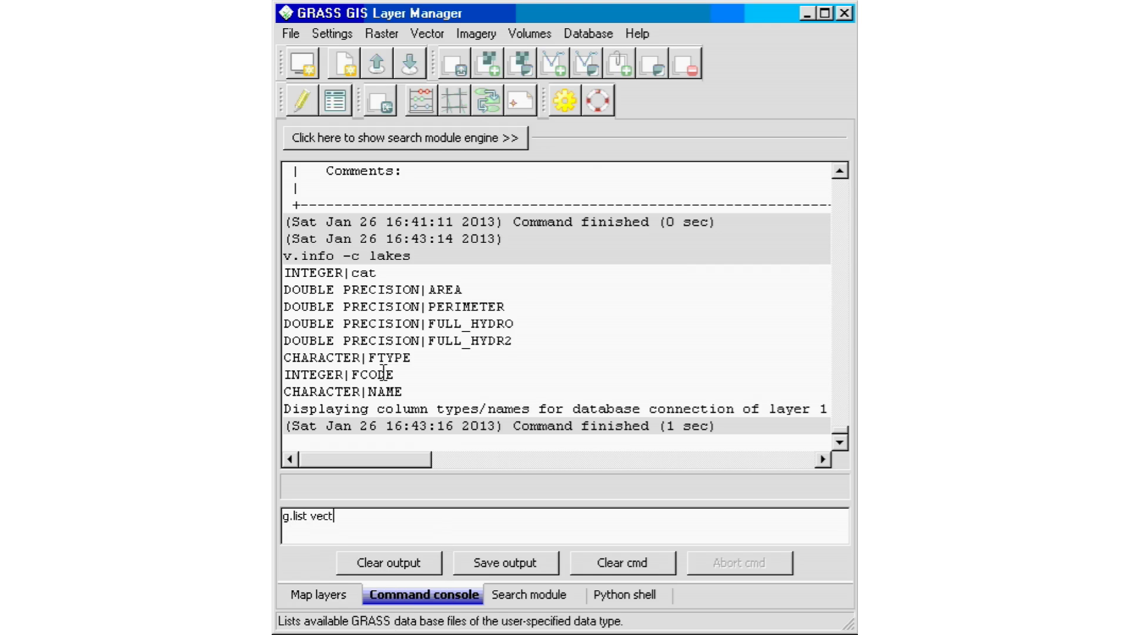
key(Return)
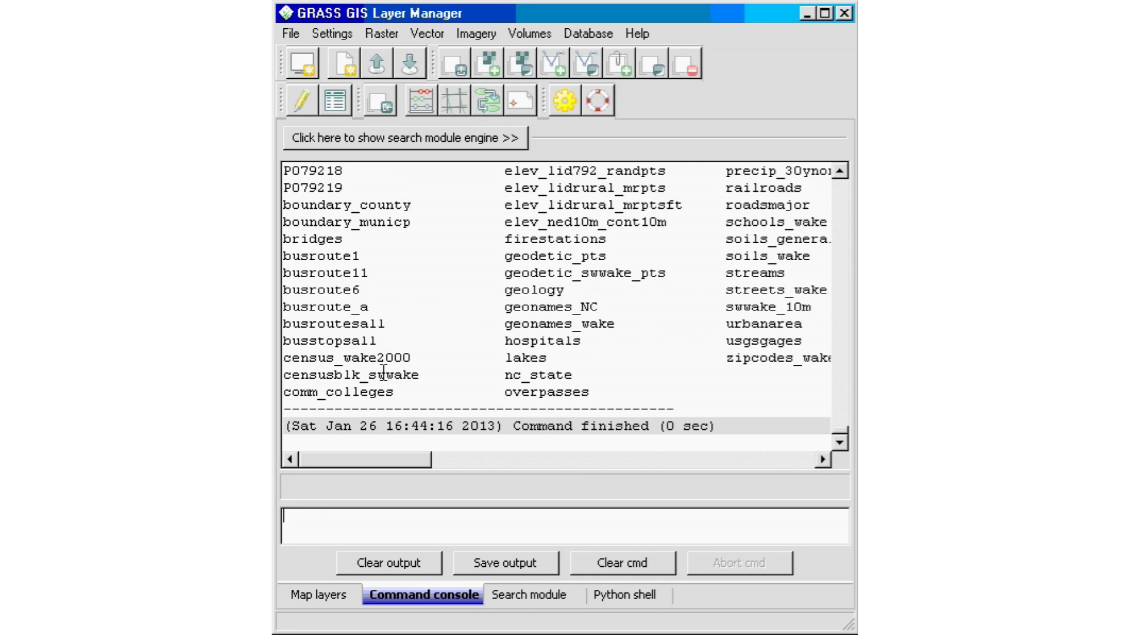
Run v.info -c geology to print the column types and names of the geology map's attribute table.
text(v.info )
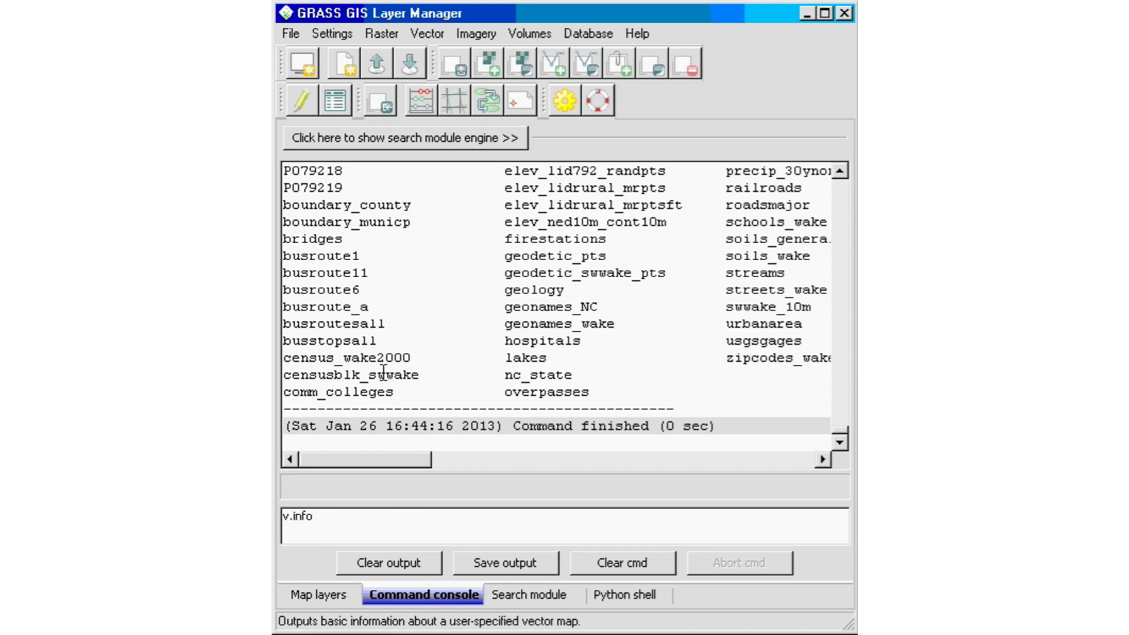
text(-c)
key(Escape)
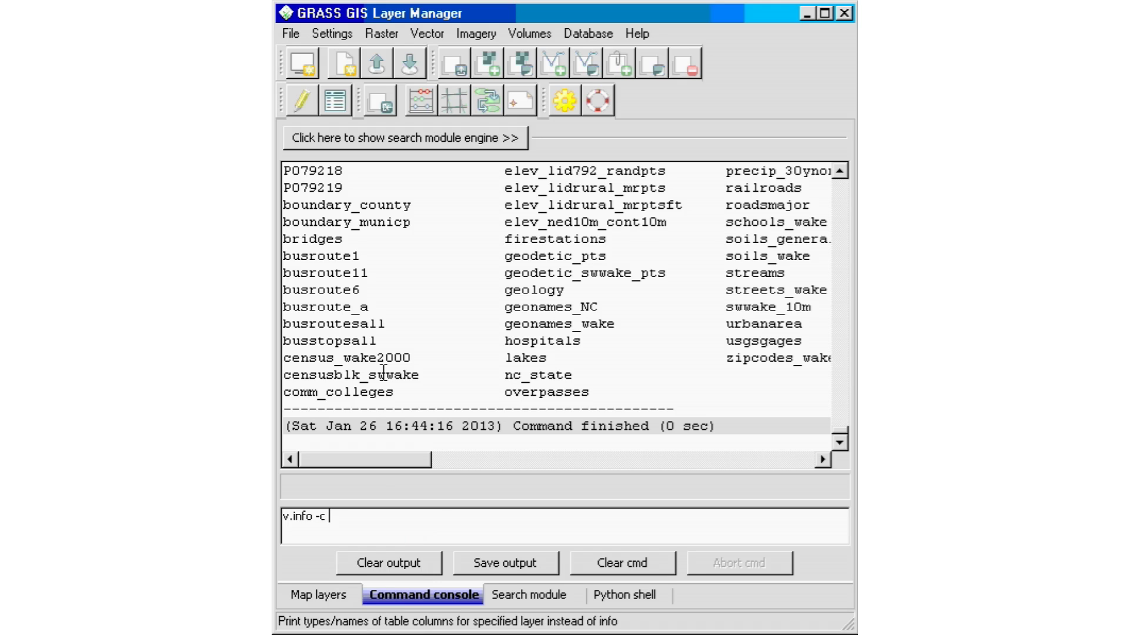
text(geology)
key(Return)
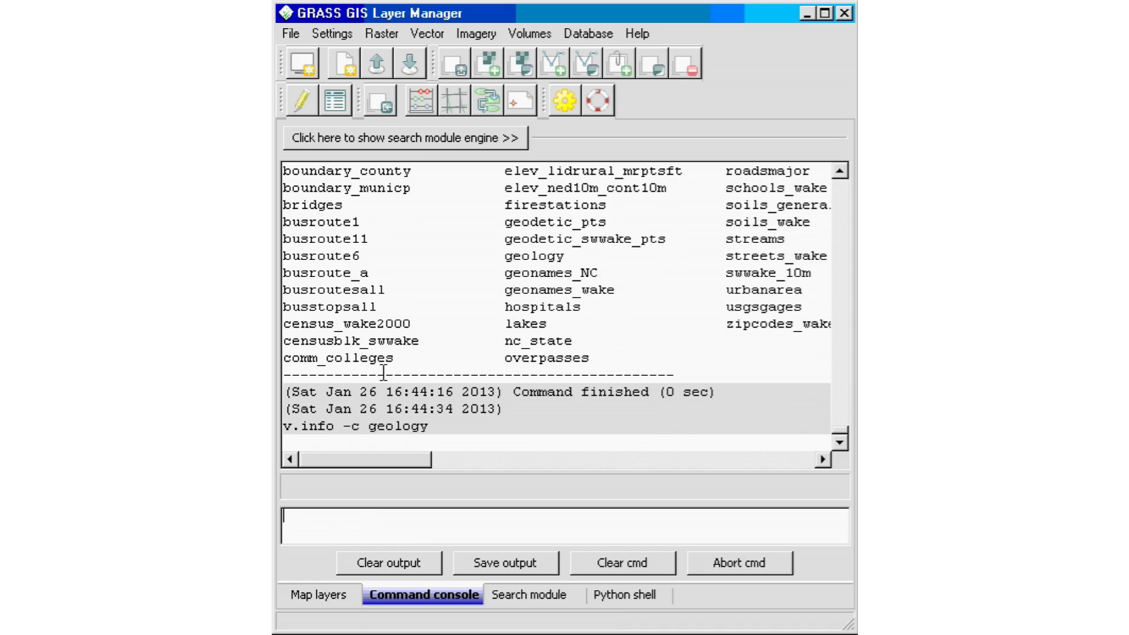